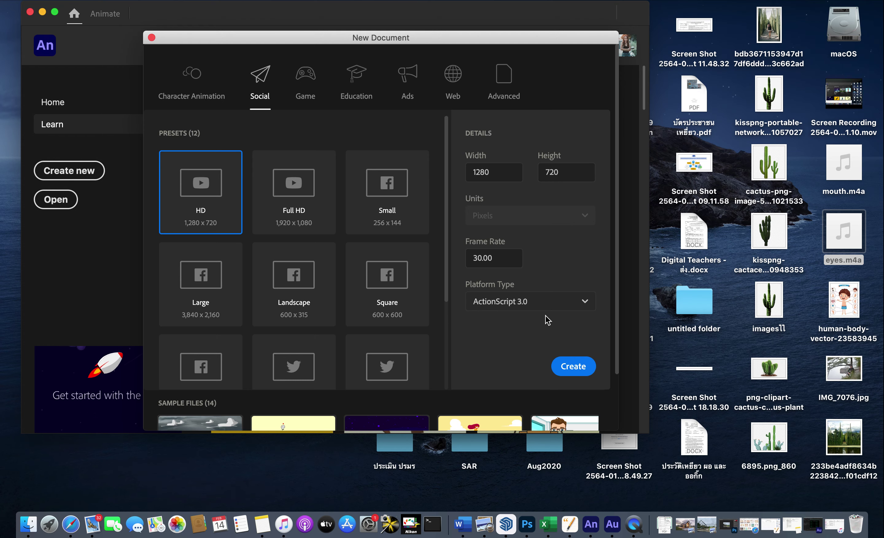
Step: Create an HD 1280 × 720, 30 fps ActionScript 3.0 document and import the human-body-vector picture into its library
{"action": "left_click", "coordinate": [576, 367]}
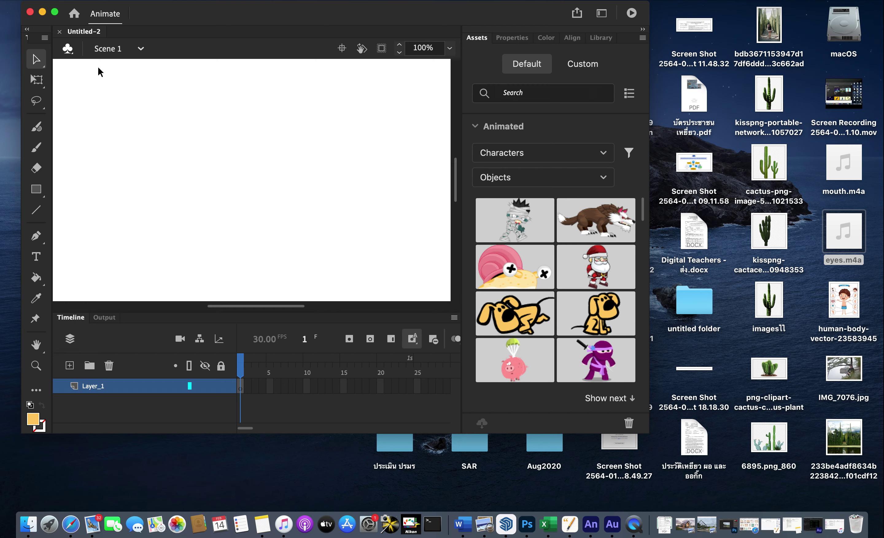
{"action": "left_click", "coordinate": [102, 1]}
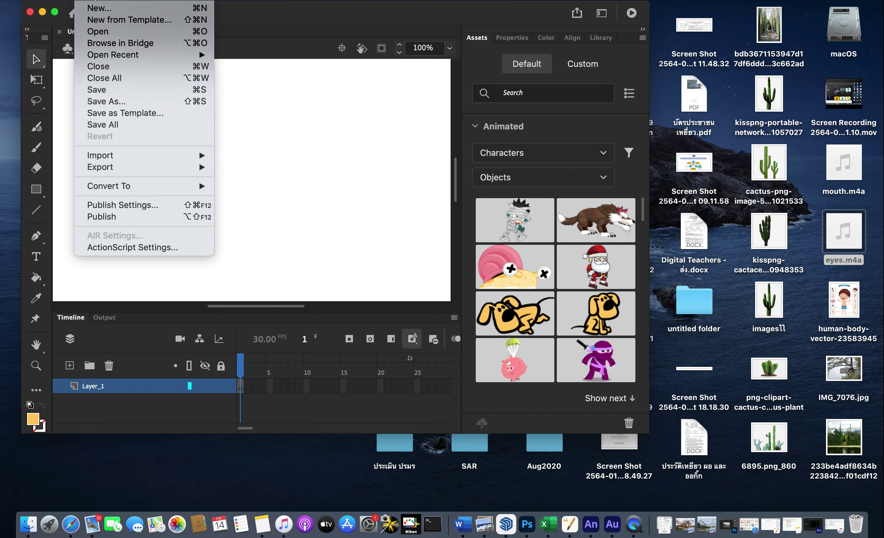
{"action": "mouse_move", "coordinate": [108, 170]}
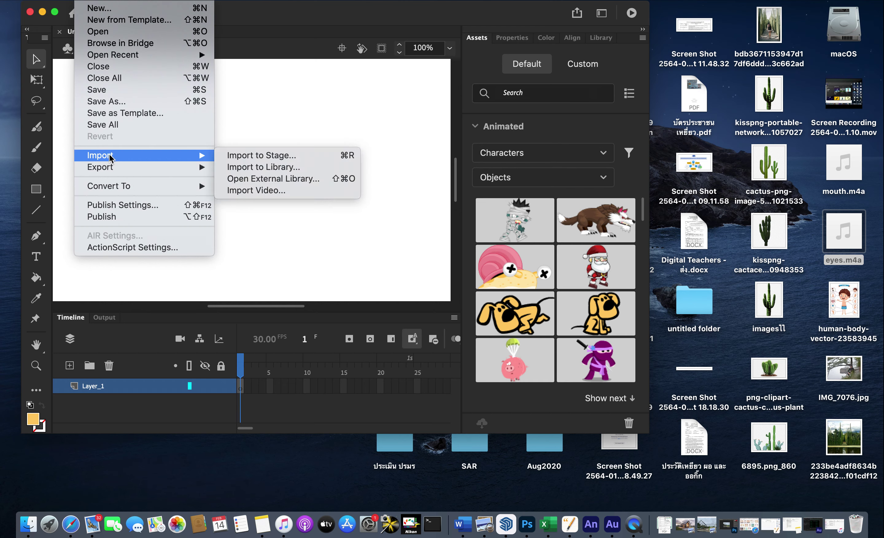
{"action": "left_click", "coordinate": [276, 169]}
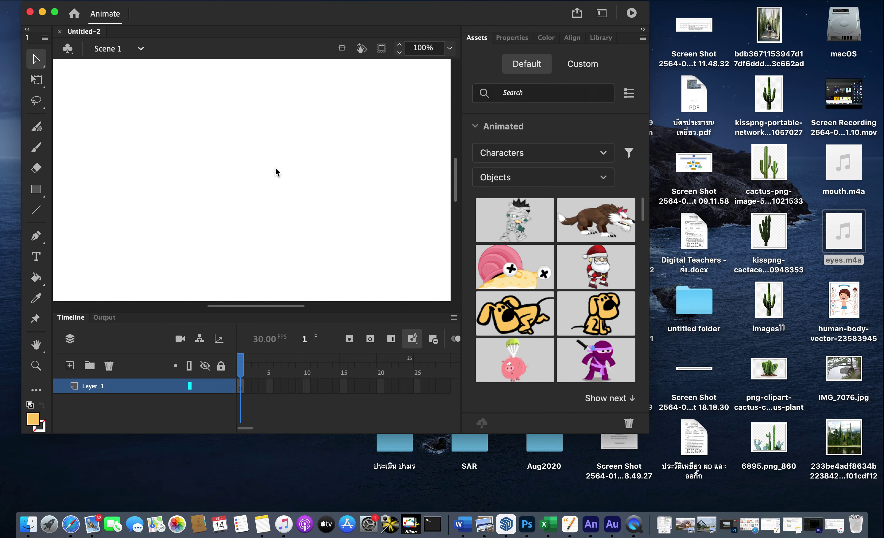
{"action": "left_click", "coordinate": [405, 149]}
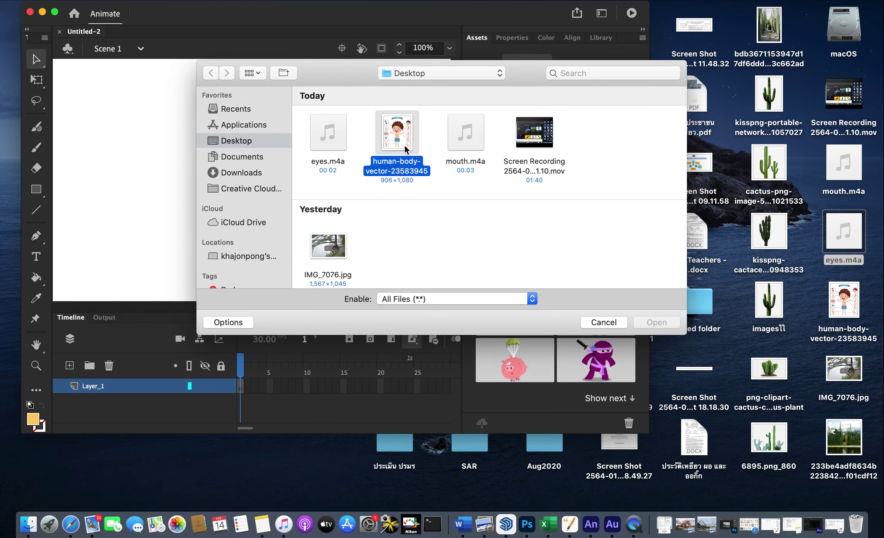
{"action": "left_click", "coordinate": [656, 322]}
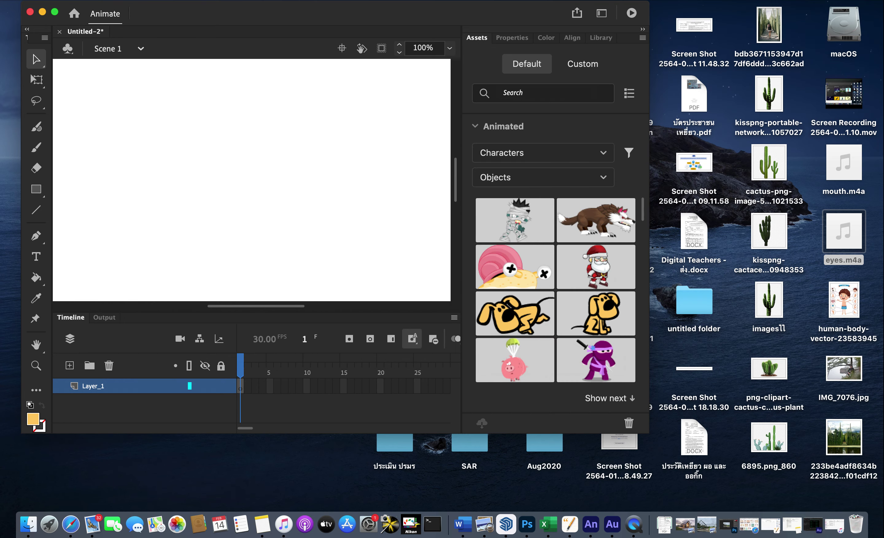
{"action": "left_click", "coordinate": [600, 37]}
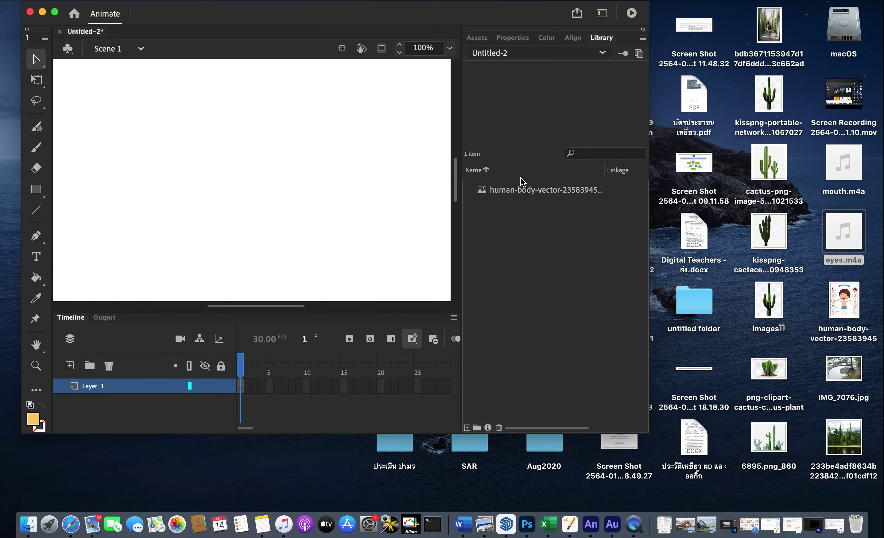
{"action": "left_click", "coordinate": [521, 190]}
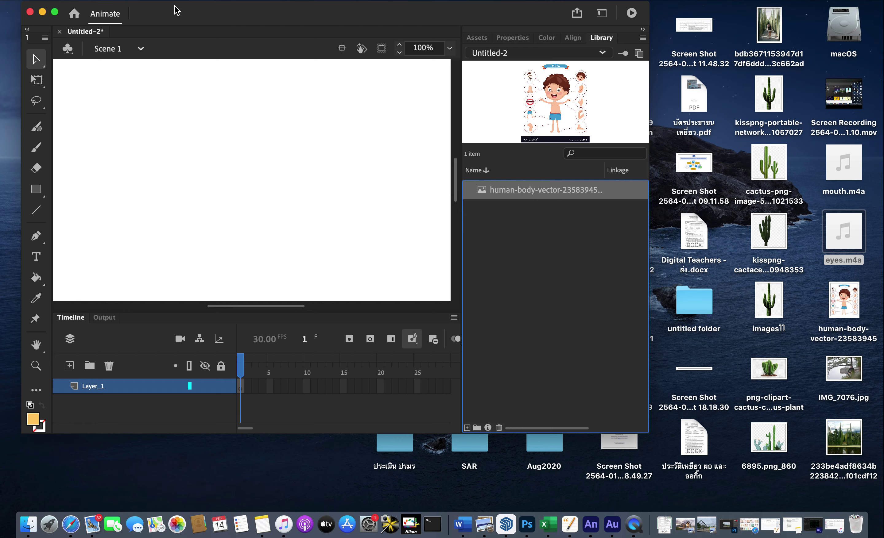
Step: Import eyes_01.mp3 and mouth_01.mp3 from Documents into the library and preview both sounds' waveforms
{"action": "left_click", "coordinate": [84, 0]}
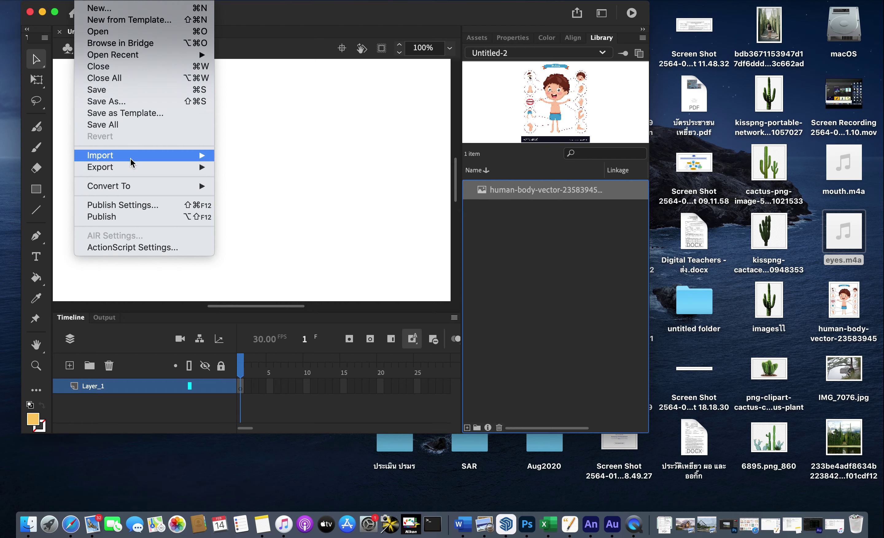
{"action": "mouse_move", "coordinate": [131, 159]}
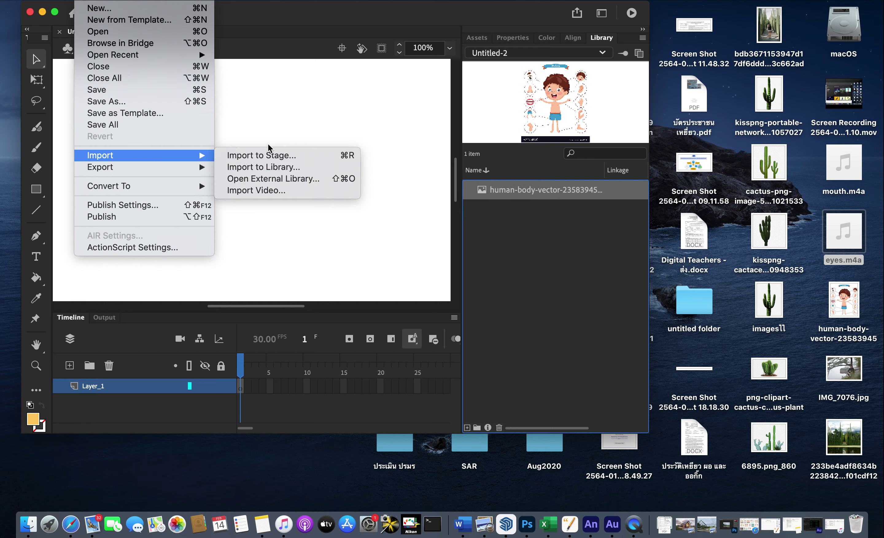
{"action": "left_click", "coordinate": [266, 169]}
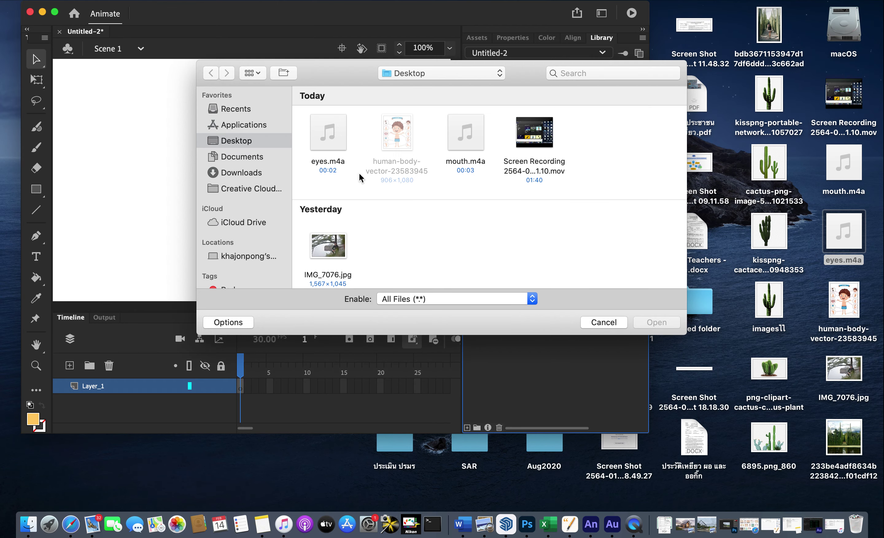
{"action": "left_click", "coordinate": [246, 158]}
{"action": "left_click_drag", "start_coordinate": [515, 155], "coordinate": [295, 141]}
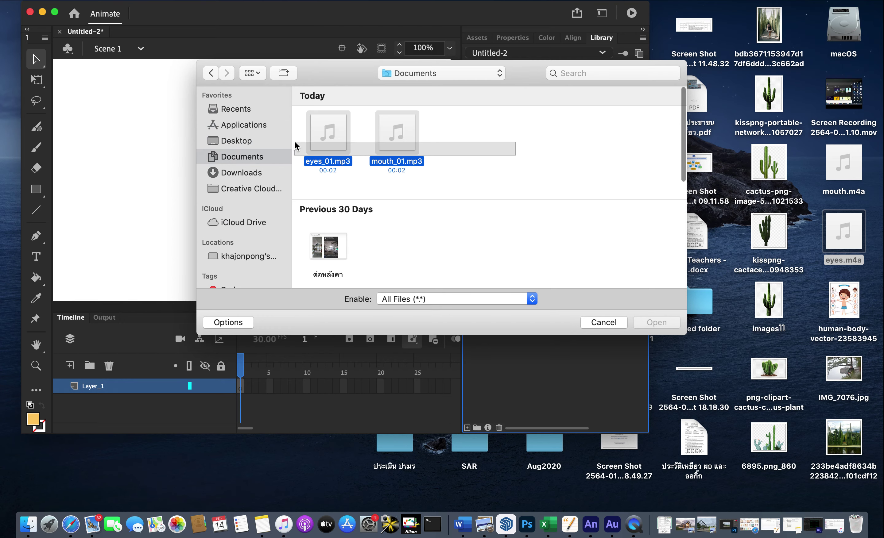
{"action": "left_click", "coordinate": [656, 322]}
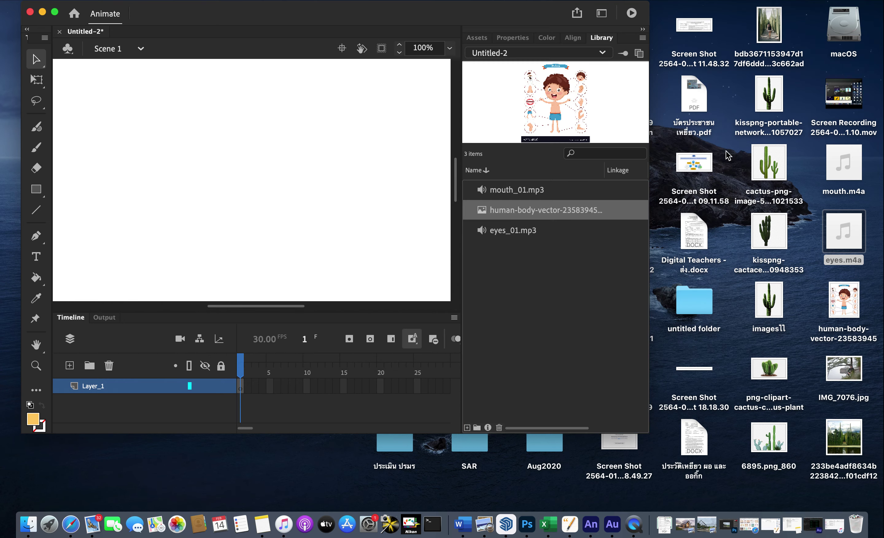
{"action": "left_click", "coordinate": [532, 192]}
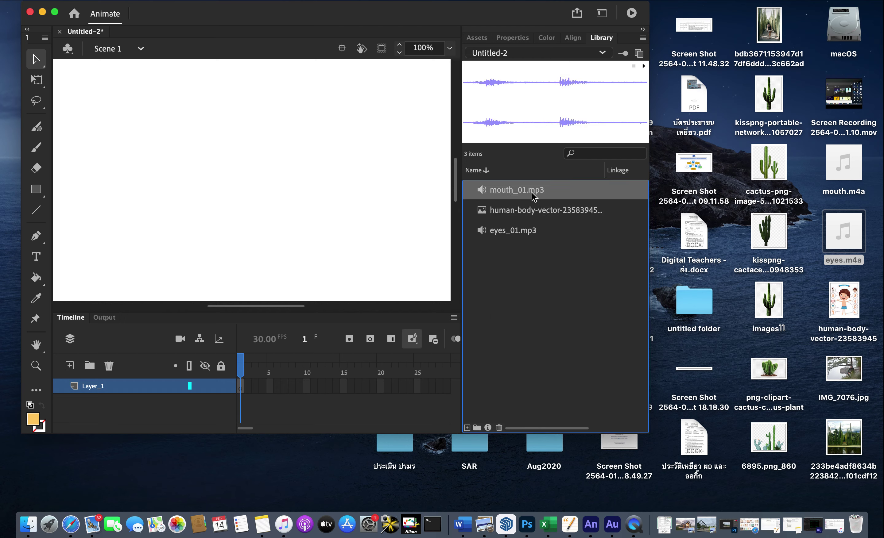
{"action": "left_click", "coordinate": [539, 231]}
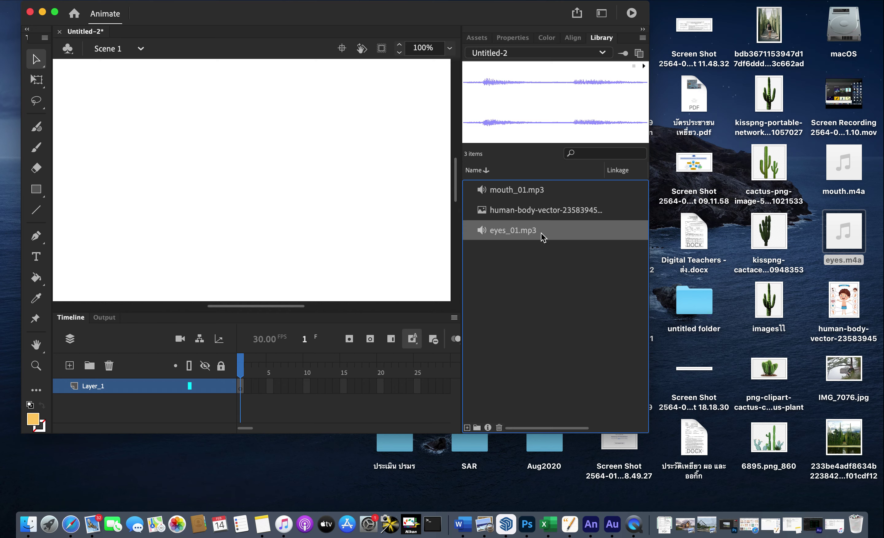
Step: Place the human-body picture on the stage and scale it down with Free Transform to fit inside the stage
{"action": "left_click", "coordinate": [546, 212]}
{"action": "left_click_drag", "start_coordinate": [547, 215], "coordinate": [243, 174]}
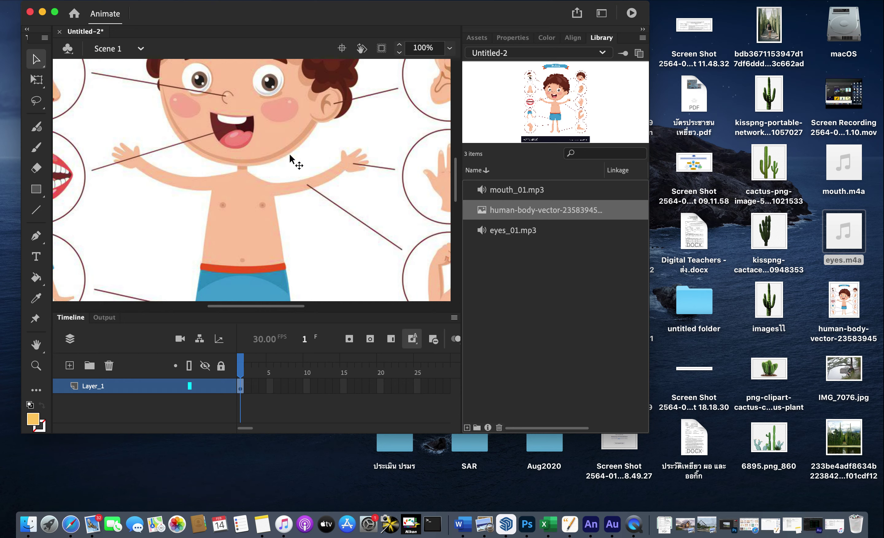
{"action": "key", "text": "super+minus"}
{"action": "key", "text": "super+minus"}
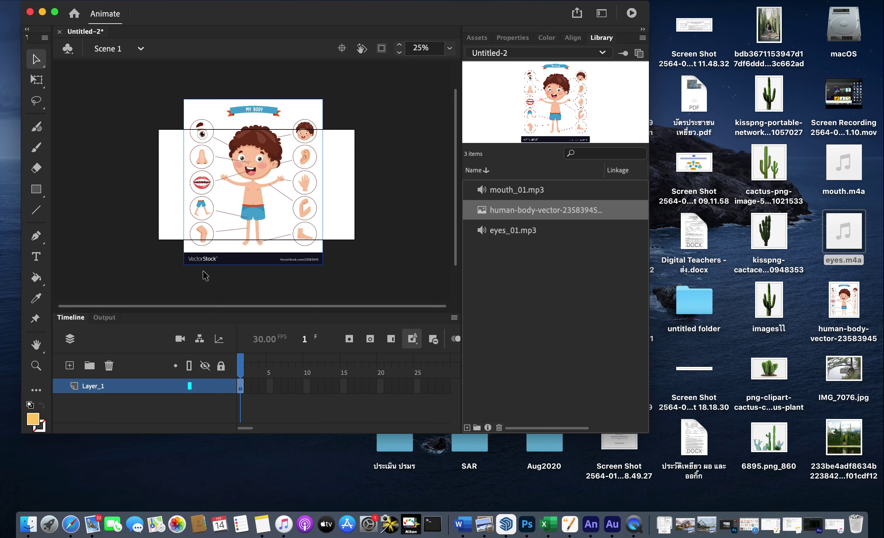
{"action": "left_click", "coordinate": [36, 79]}
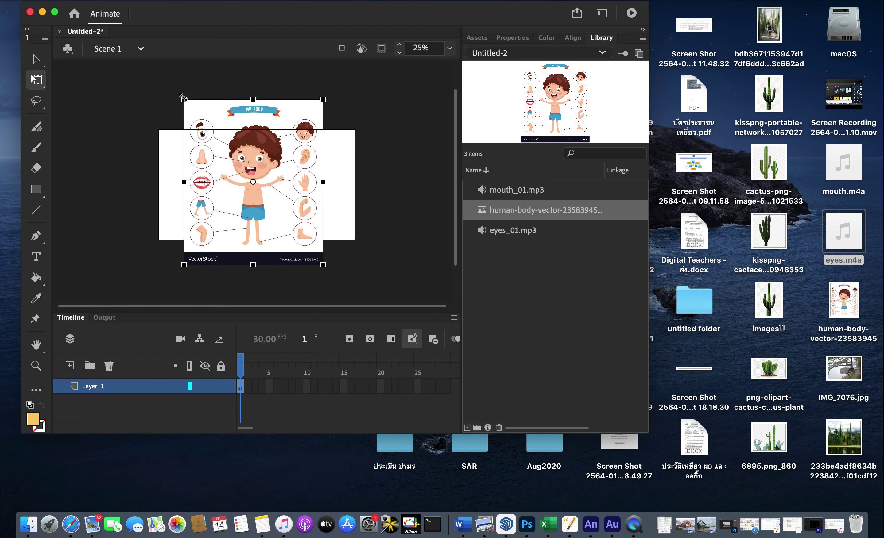
{"action": "left_click_drag", "start_coordinate": [184, 99], "coordinate": [213, 124]}
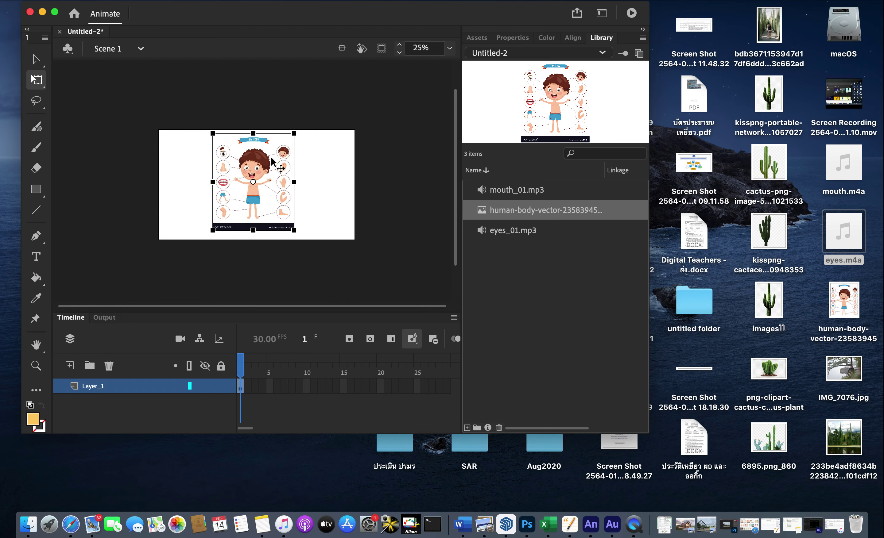
{"action": "left_click_drag", "start_coordinate": [271, 159], "coordinate": [270, 161]}
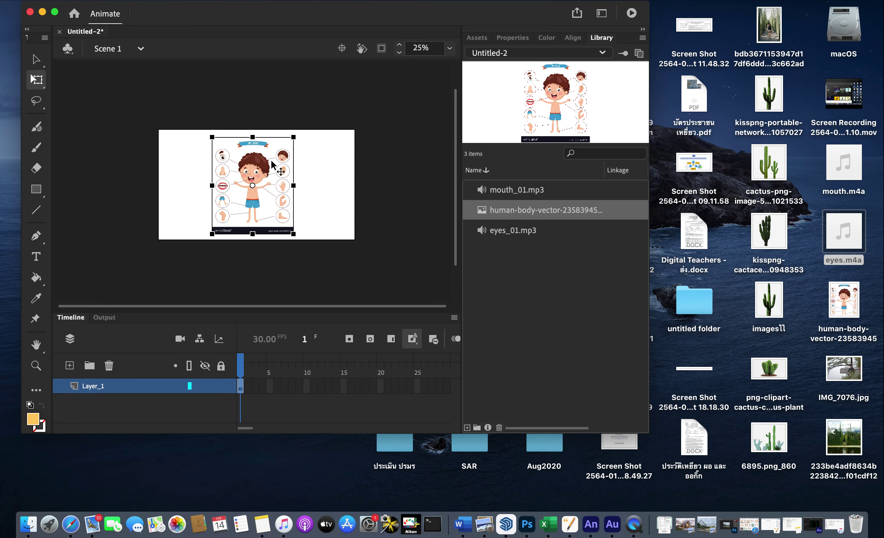
{"action": "left_click", "coordinate": [36, 59]}
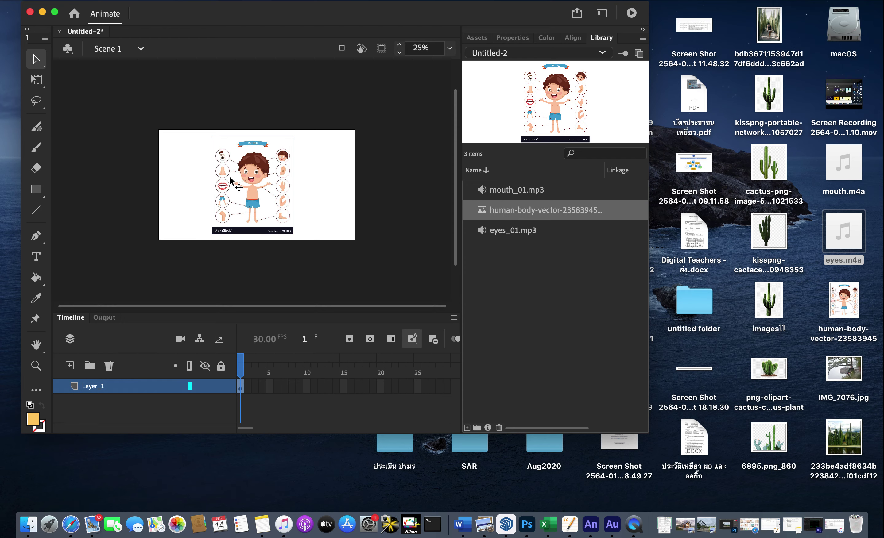
{"action": "key", "text": "super+equal"}
{"action": "key", "text": "super+equal"}
{"action": "scroll", "coordinate": [362, 179], "scroll_direction": "up", "scroll_amount": 5}
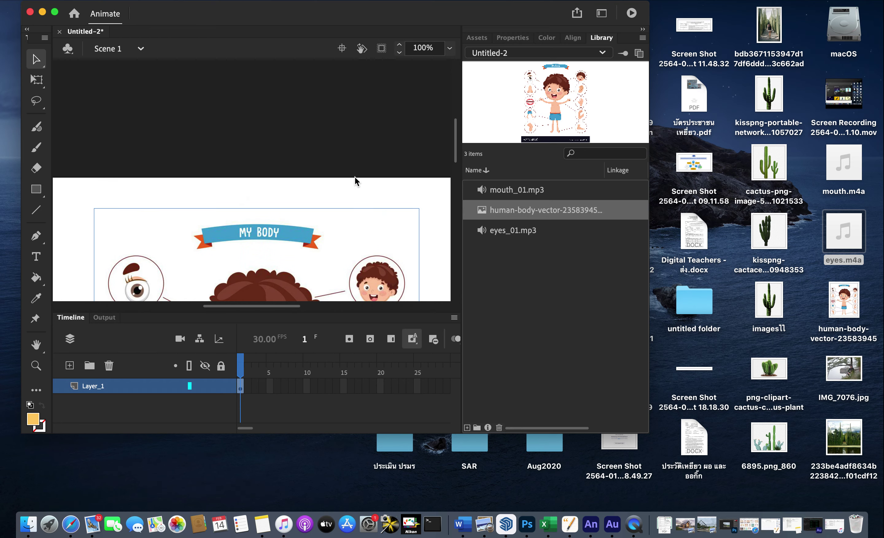
{"action": "scroll", "coordinate": [355, 177], "scroll_direction": "down", "scroll_amount": 5}
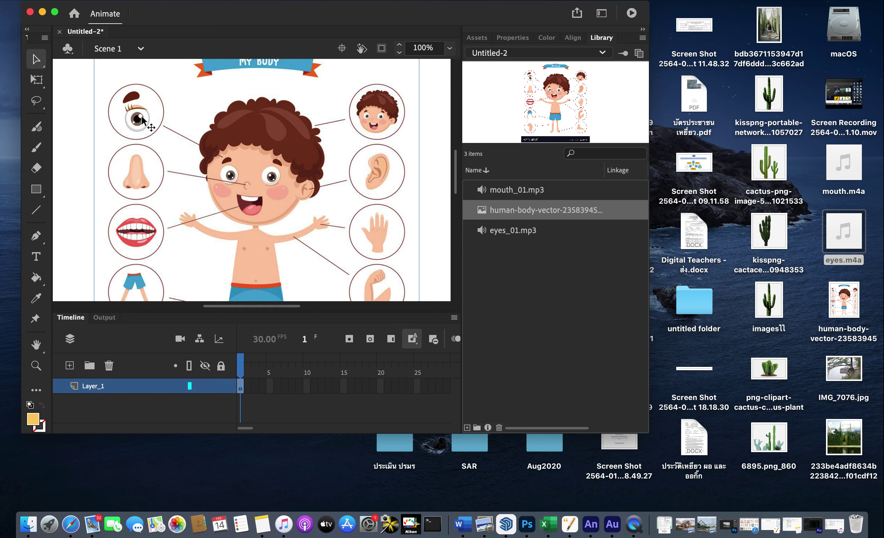
{"action": "scroll", "coordinate": [142, 119], "scroll_direction": "up", "scroll_amount": 1}
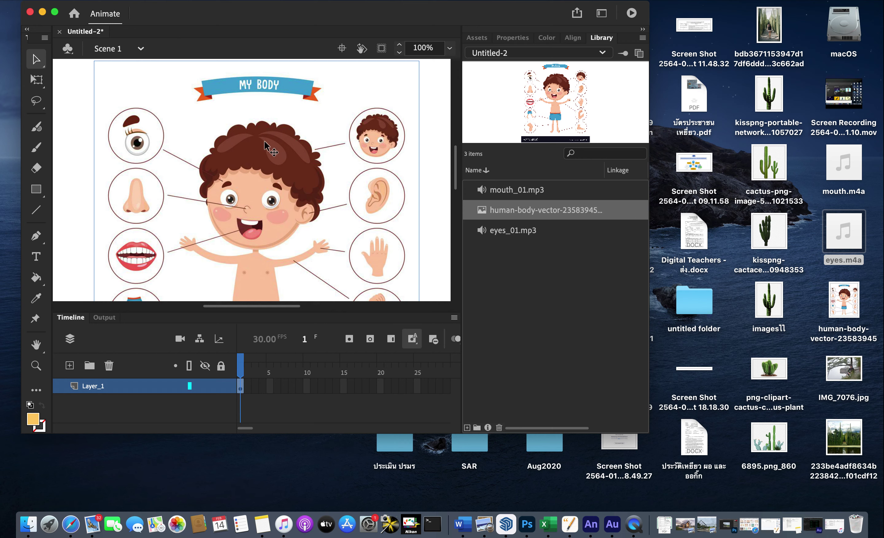
Step: Create a new symbol of type Button named btn_eyes
{"action": "left_click", "coordinate": [176, 1]}
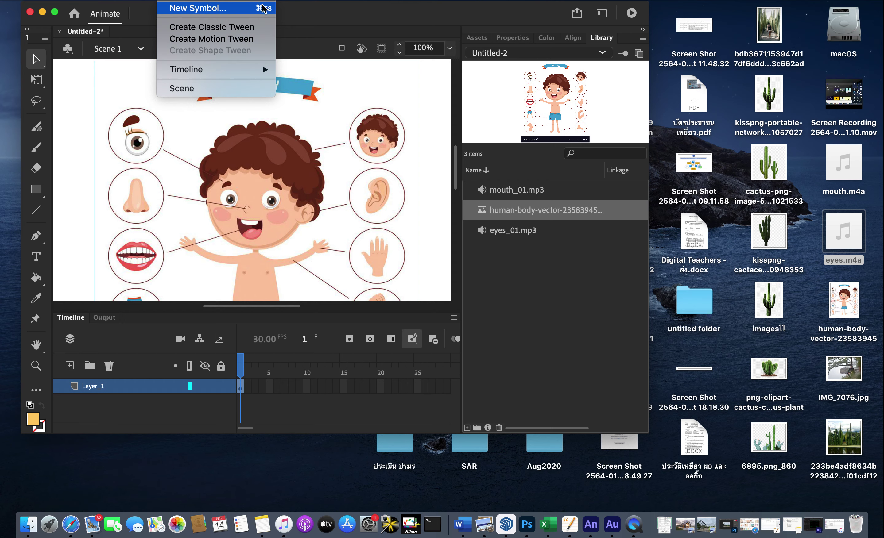
{"action": "left_click", "coordinate": [238, 13]}
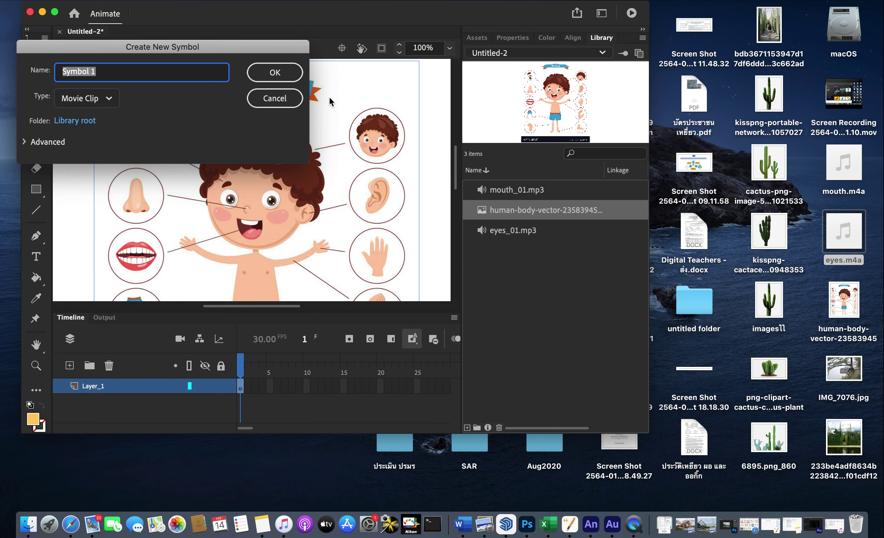
{"action": "left_click_drag", "start_coordinate": [108, 53], "coordinate": [148, 74]}
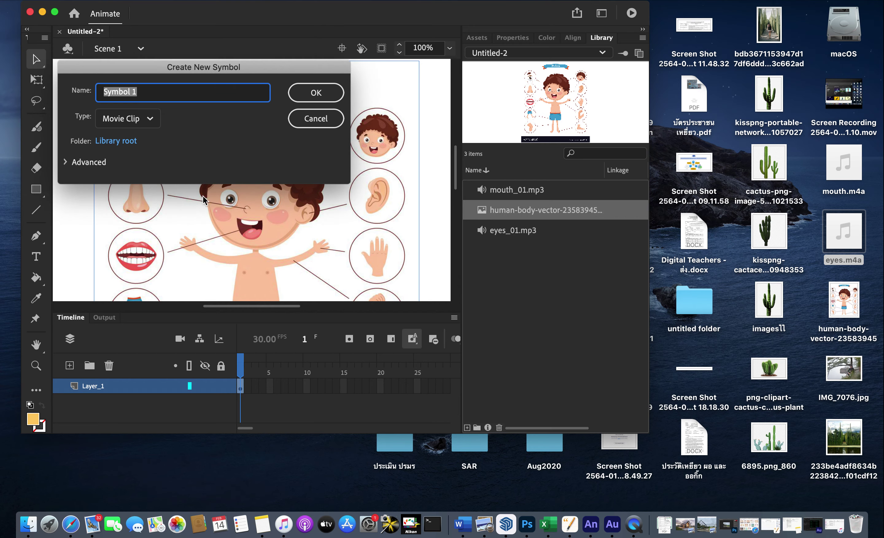
{"action": "left_click", "coordinate": [155, 120]}
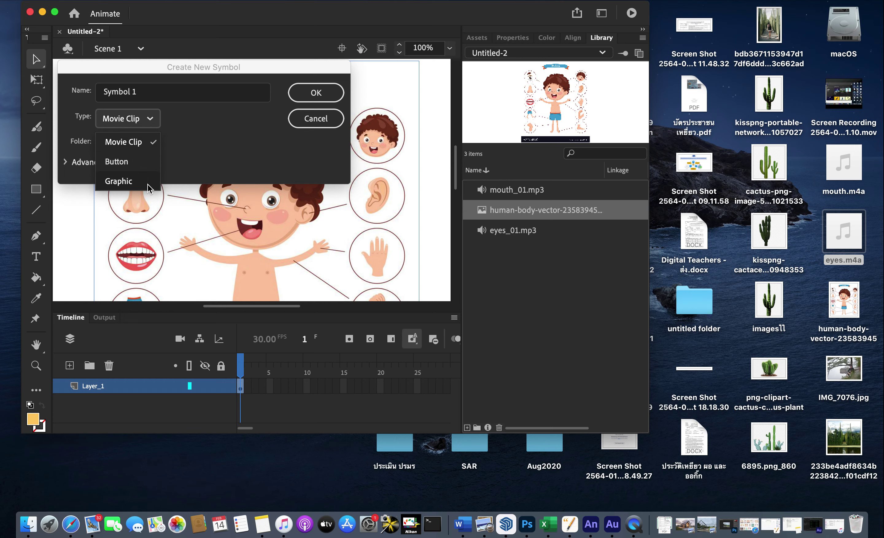
{"action": "left_click", "coordinate": [144, 167]}
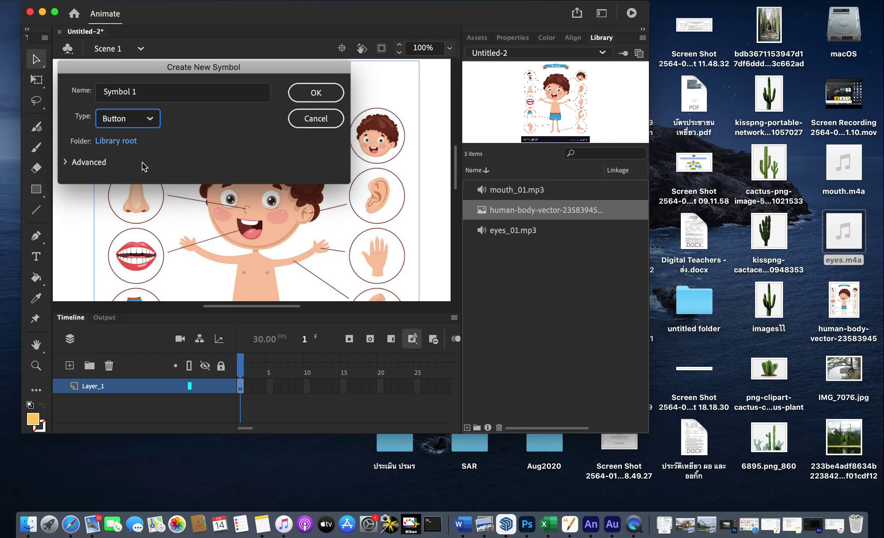
{"action": "left_click", "coordinate": [139, 93]}
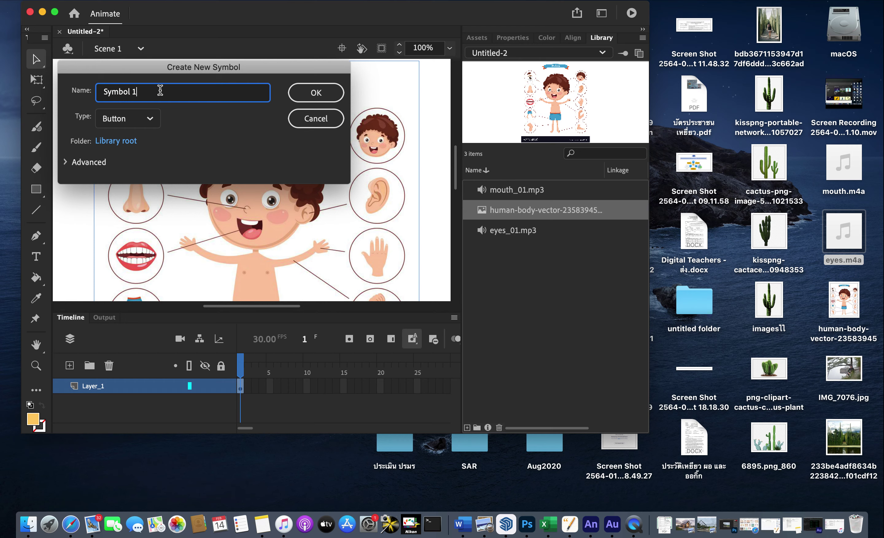
{"action": "left_click_drag", "start_coordinate": [160, 92], "coordinate": [53, 94]}
{"action": "type", "text": "btn_eyes"}
{"action": "left_click", "coordinate": [317, 93]}
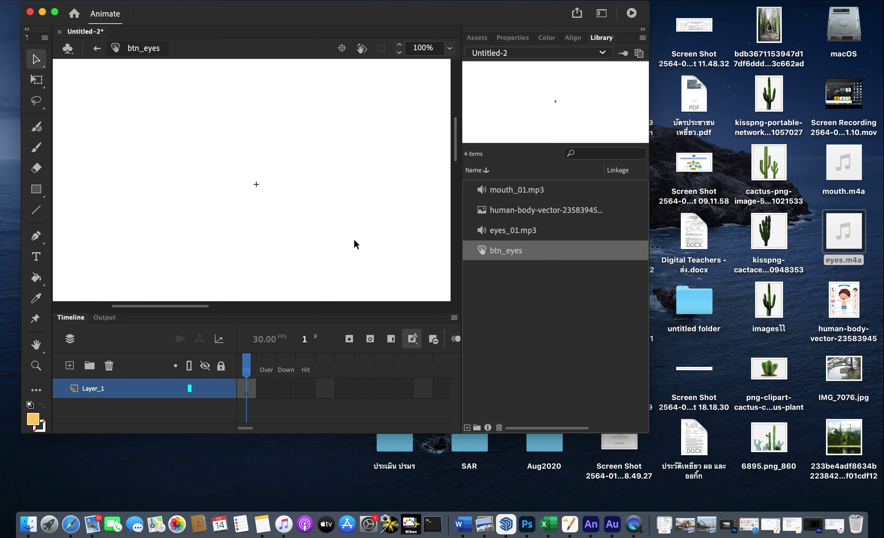
Step: Draw a yellow-orange filled oval over the registration point in the button's Up frame with the Oval tool
{"action": "left_click", "coordinate": [38, 190]}
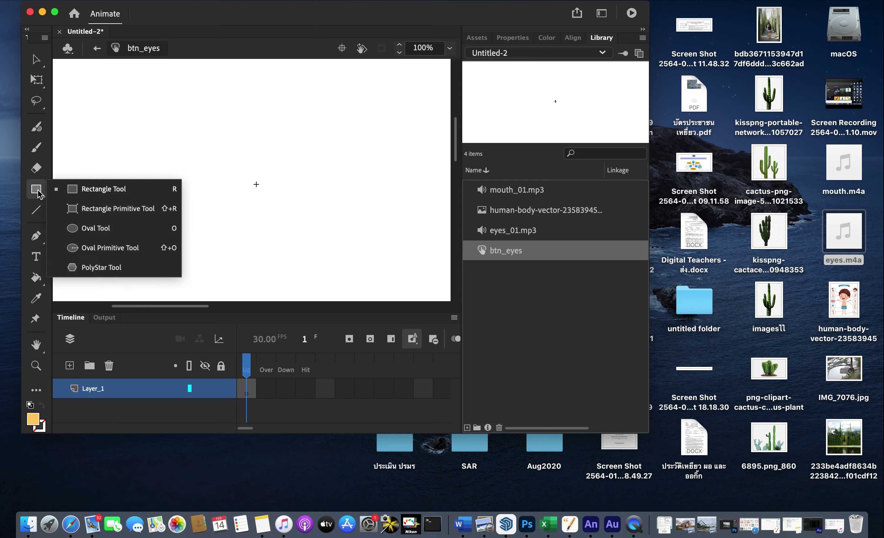
{"action": "left_click", "coordinate": [92, 229]}
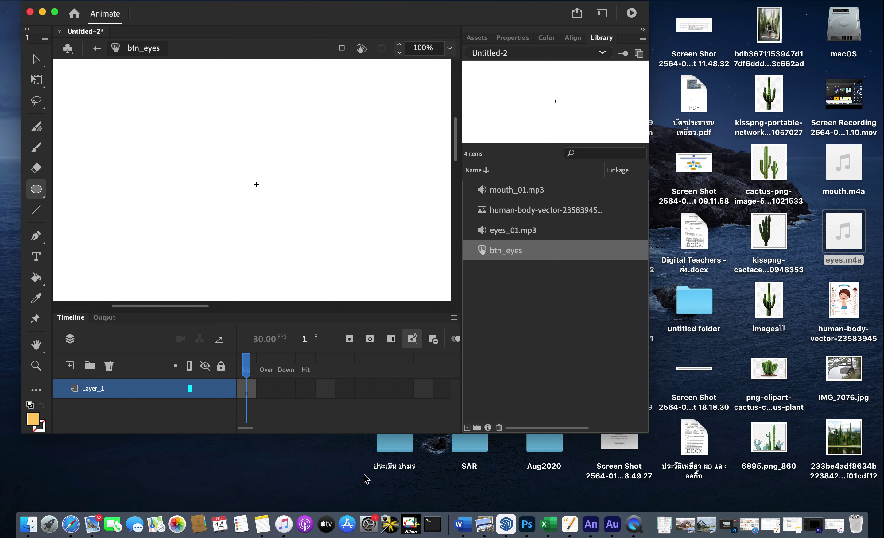
{"action": "left_click_drag", "start_coordinate": [246, 395], "coordinate": [309, 389]}
{"action": "left_click", "coordinate": [245, 395]}
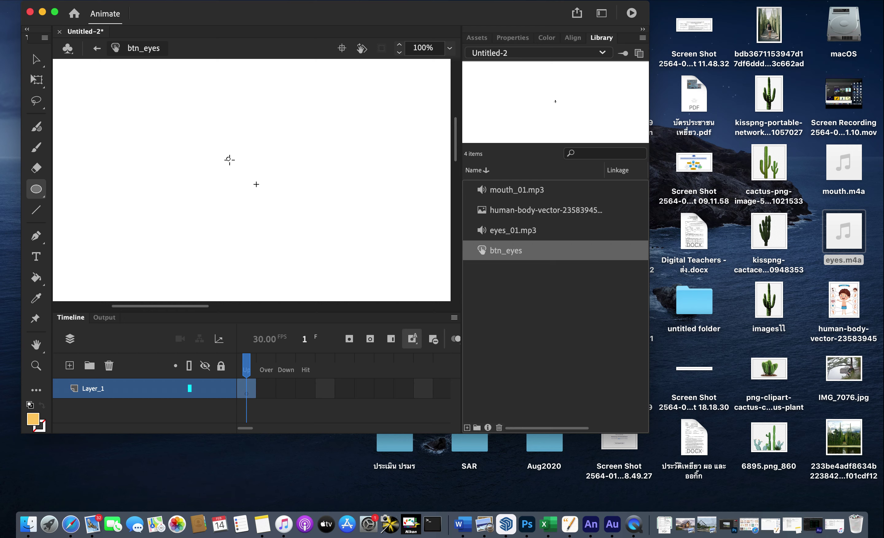
{"action": "left_click_drag", "start_coordinate": [229, 159], "coordinate": [296, 222]}
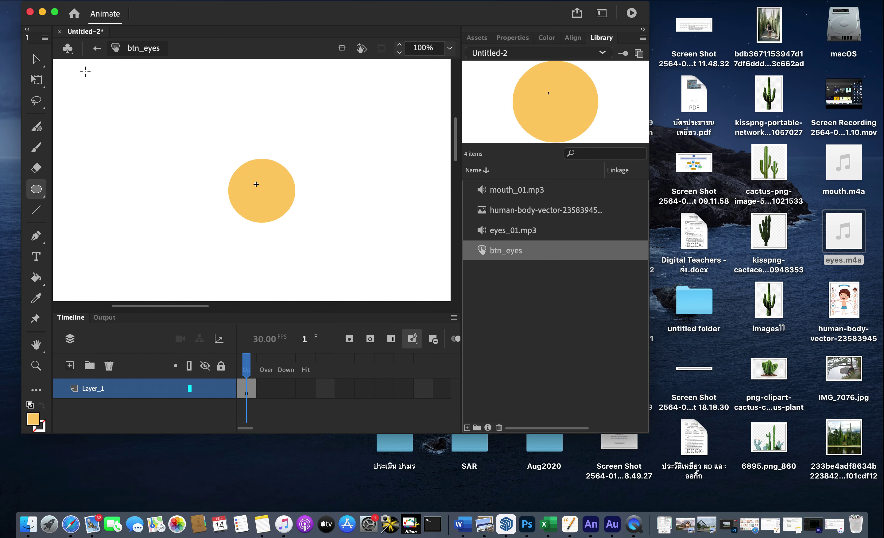
Step: Return to Scene 1 and place an instance of btn_eyes over the eye illustration in its circle
{"action": "left_click", "coordinate": [96, 49]}
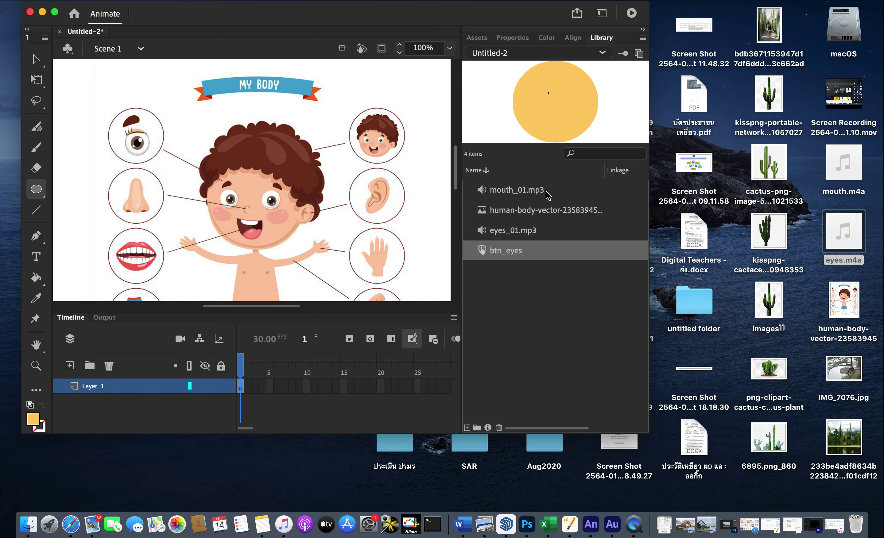
{"action": "left_click_drag", "start_coordinate": [495, 252], "coordinate": [134, 130]}
{"action": "left_click", "coordinate": [37, 60]}
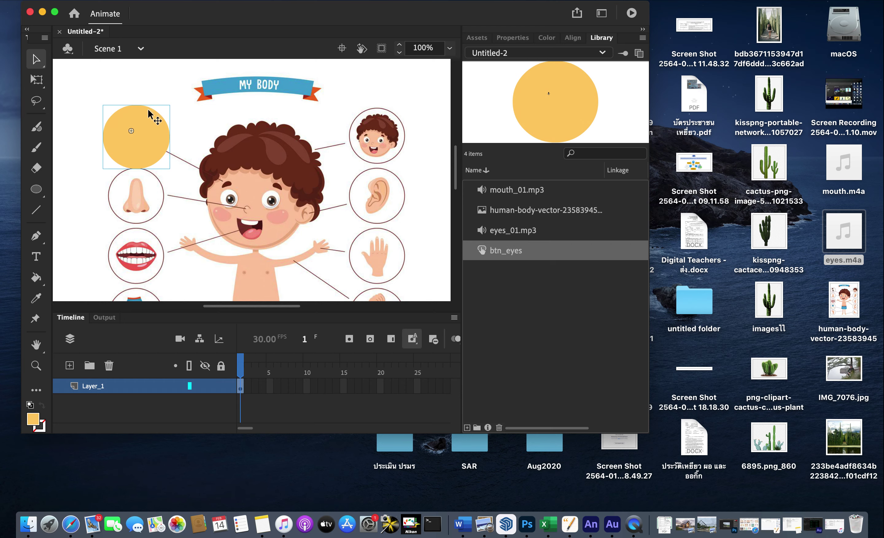
{"action": "double_click", "coordinate": [153, 135]}
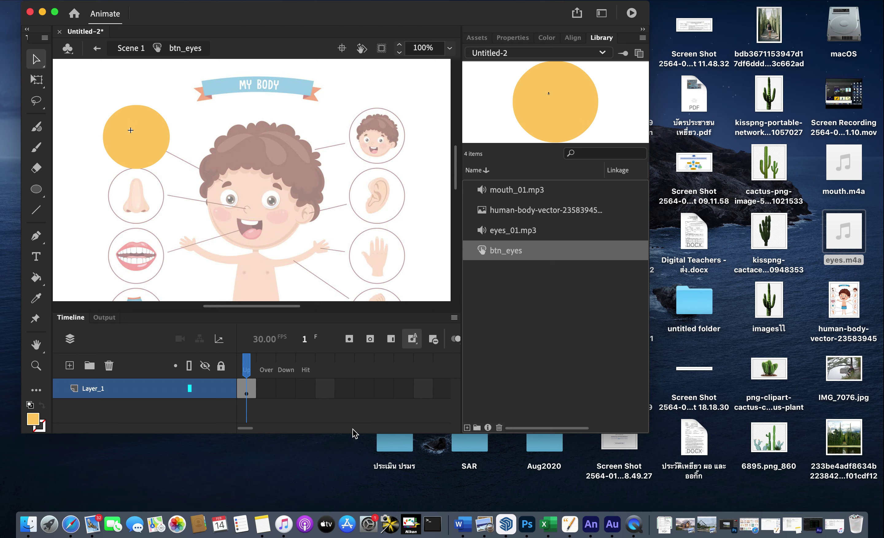
{"action": "left_click", "coordinate": [270, 391]}
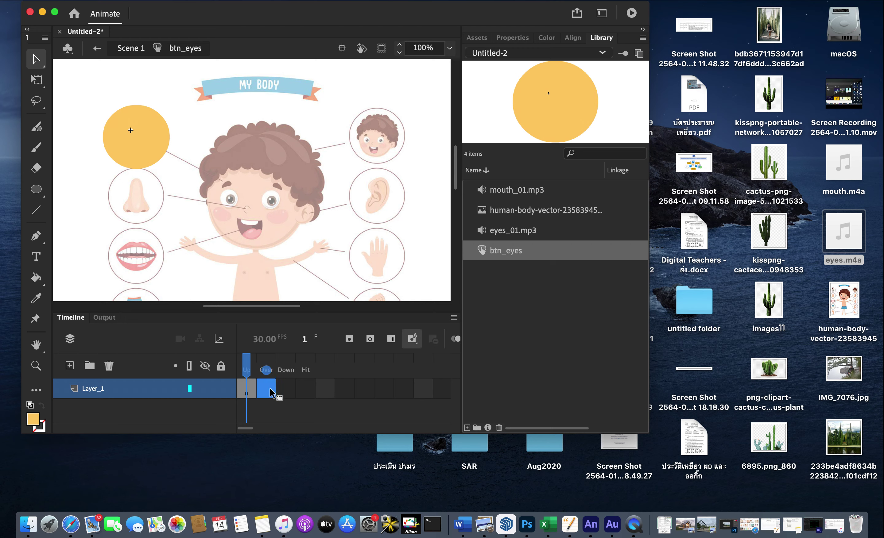
{"action": "left_click", "coordinate": [97, 48]}
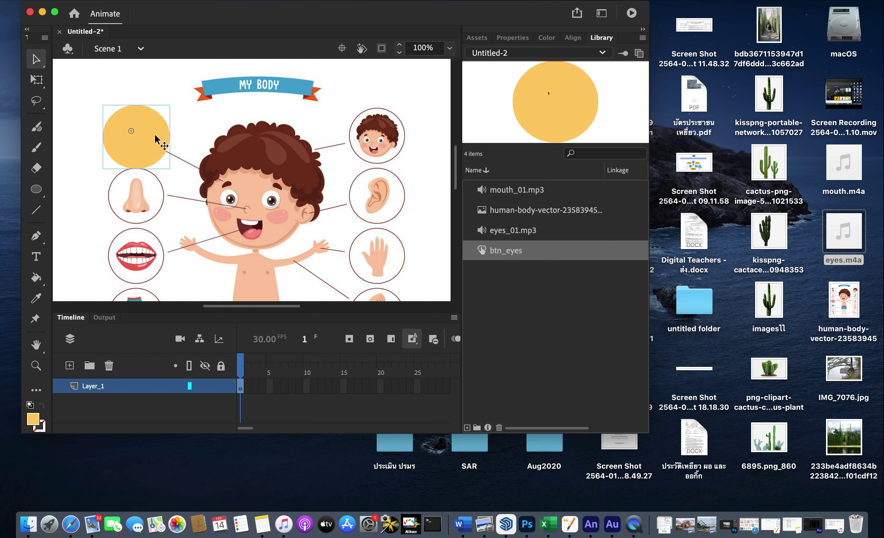
Step: Open btn_eyes for editing in place and insert keyframes in its Over, Down and Hit frames
{"action": "double_click", "coordinate": [149, 144]}
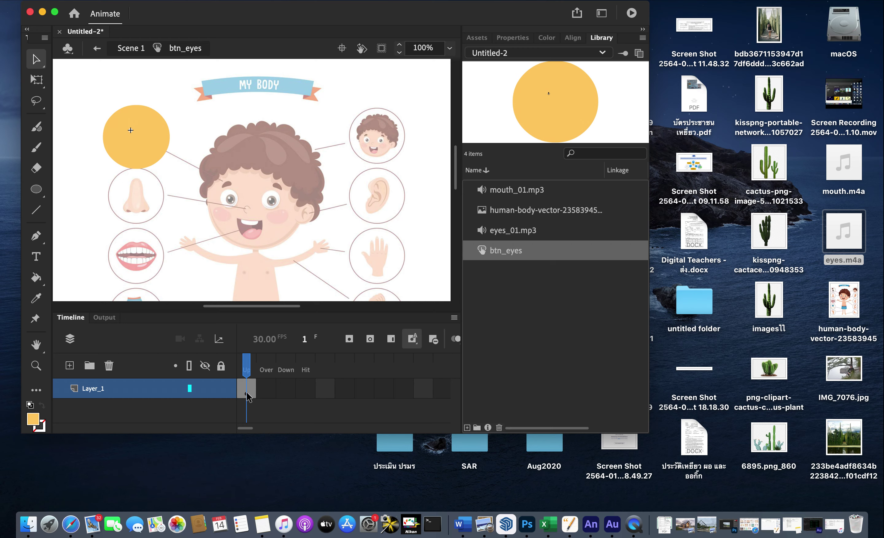
{"action": "left_click", "coordinate": [263, 394]}
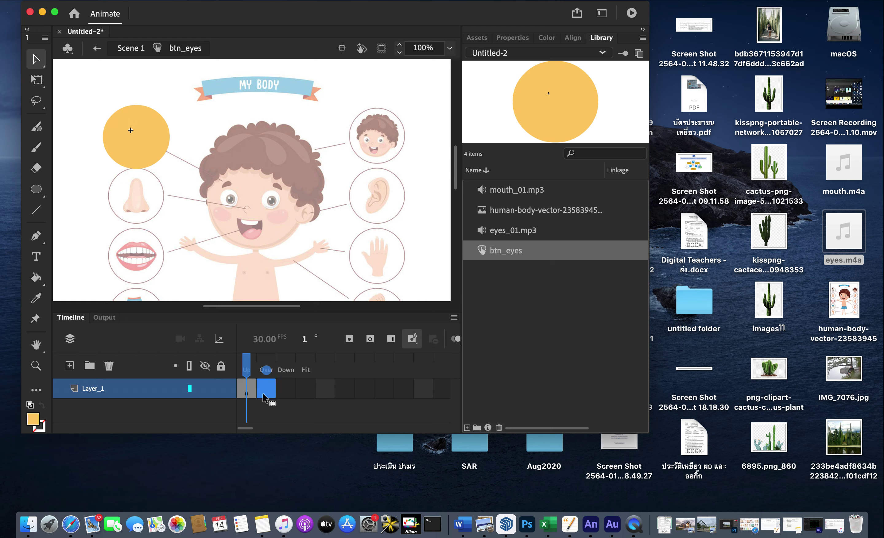
{"action": "right_click", "coordinate": [263, 397]}
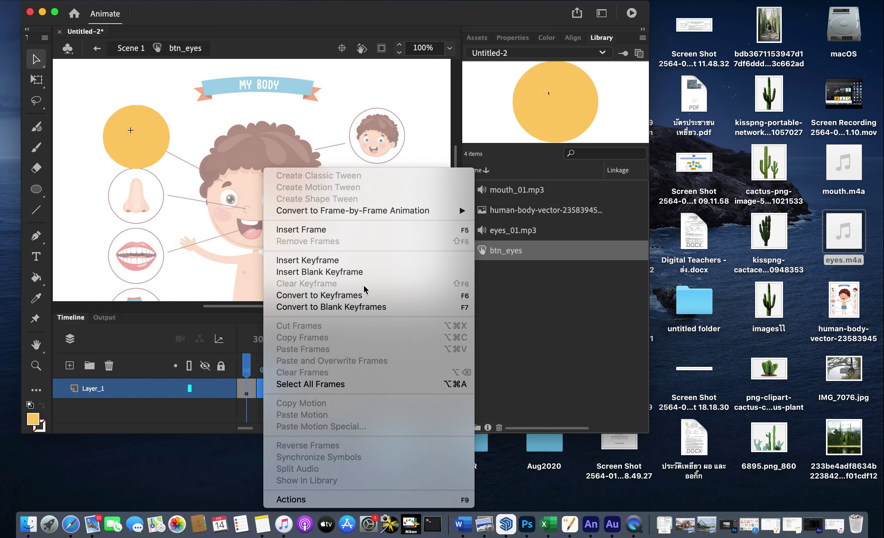
{"action": "left_click", "coordinate": [374, 267]}
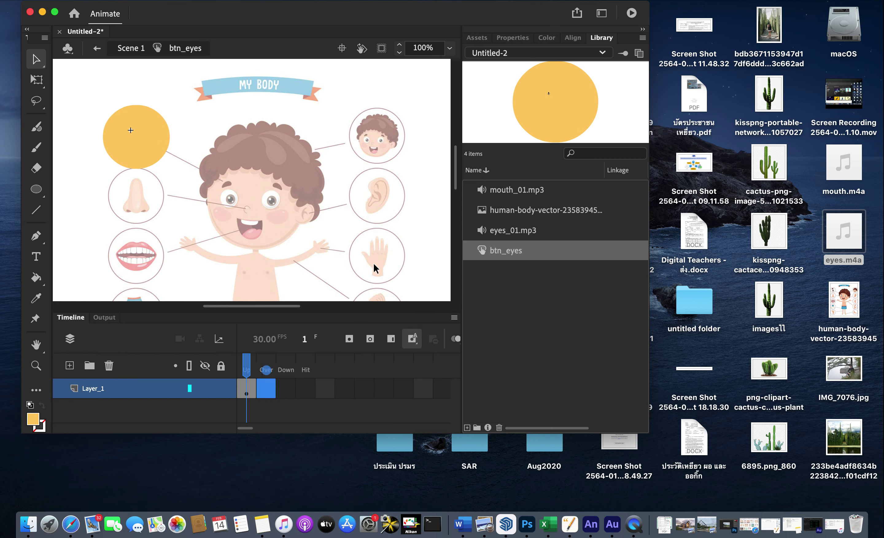
{"action": "left_click", "coordinate": [285, 395]}
{"action": "right_click", "coordinate": [285, 395]}
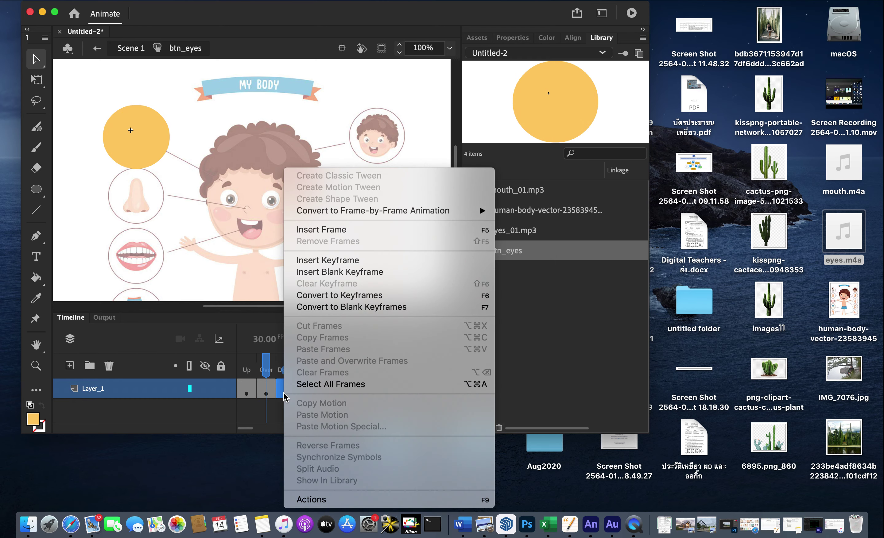
{"action": "left_click", "coordinate": [358, 263]}
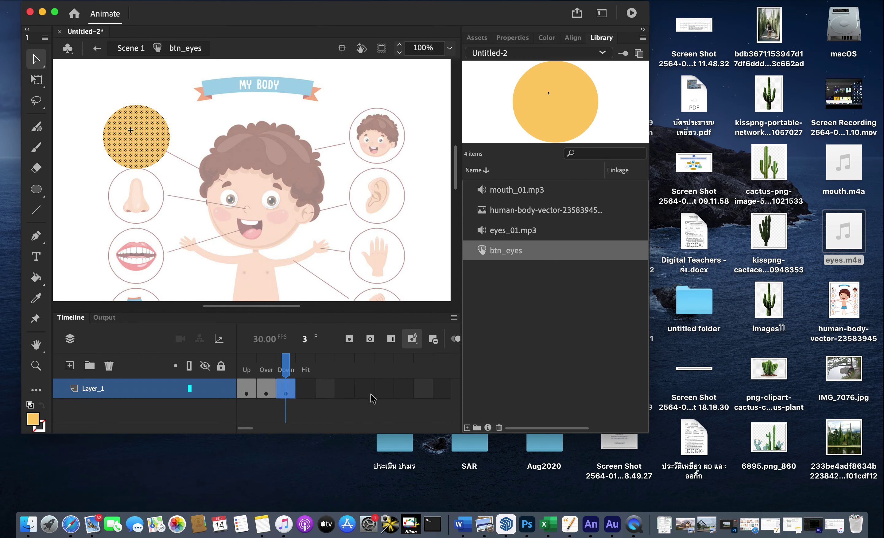
{"action": "left_click", "coordinate": [307, 394]}
{"action": "right_click", "coordinate": [307, 395]}
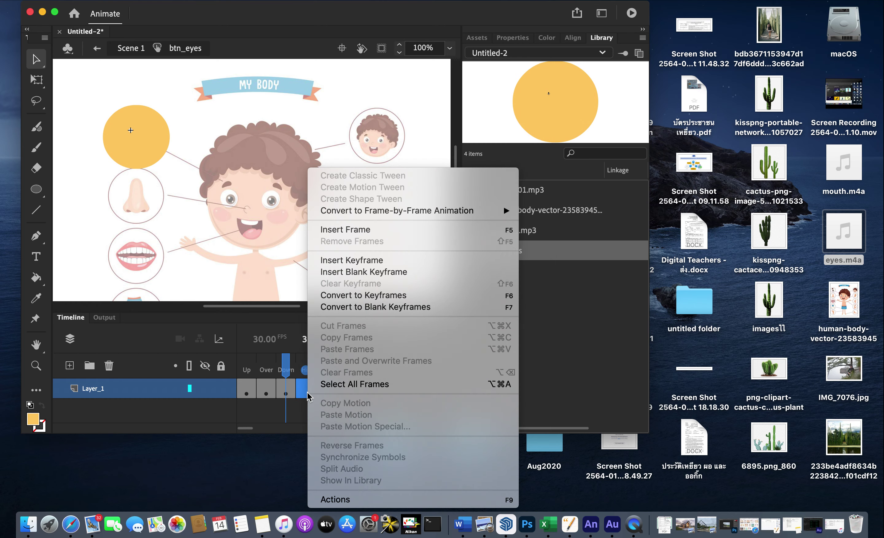
{"action": "left_click", "coordinate": [374, 267]}
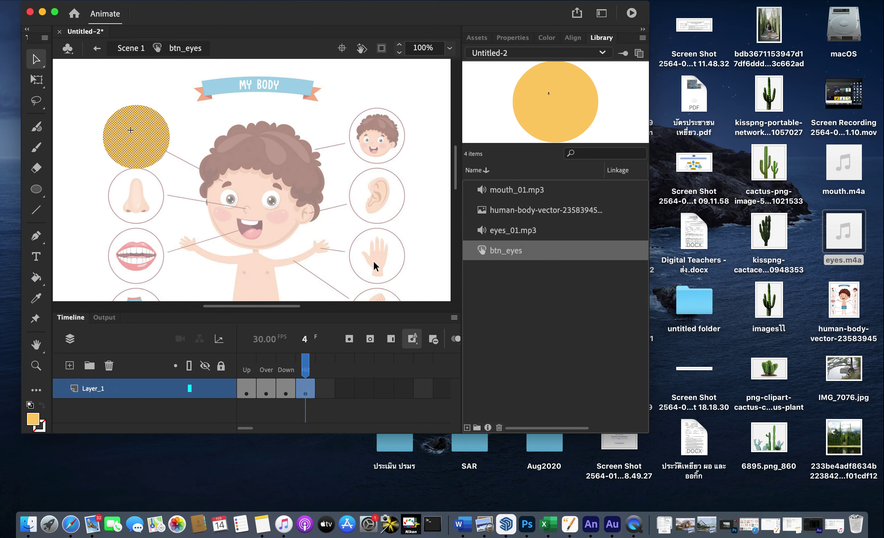
Step: Examine the oval in the Up, Over, Down and Hit frames of btn_eyes
{"action": "left_click", "coordinate": [248, 393]}
{"action": "left_click", "coordinate": [266, 392]}
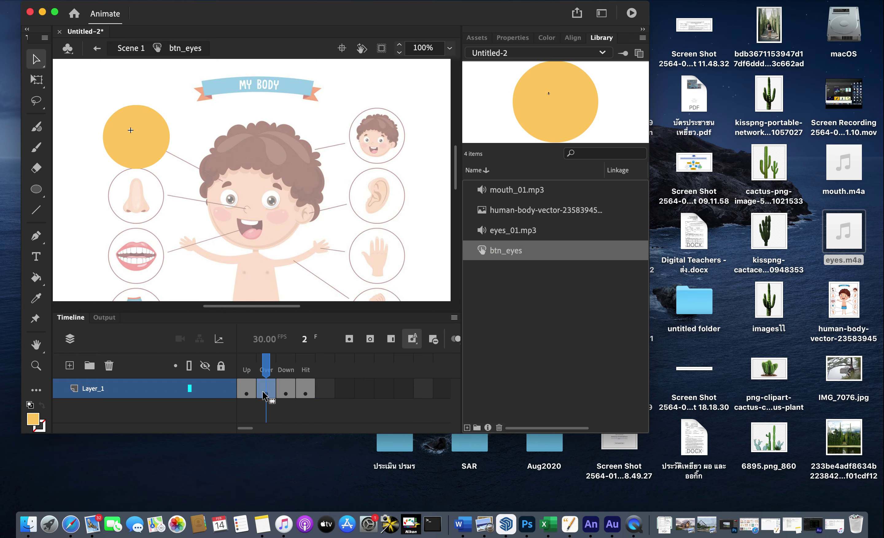
{"action": "left_click", "coordinate": [286, 393]}
{"action": "left_click", "coordinate": [306, 393]}
{"action": "left_click", "coordinate": [248, 392]}
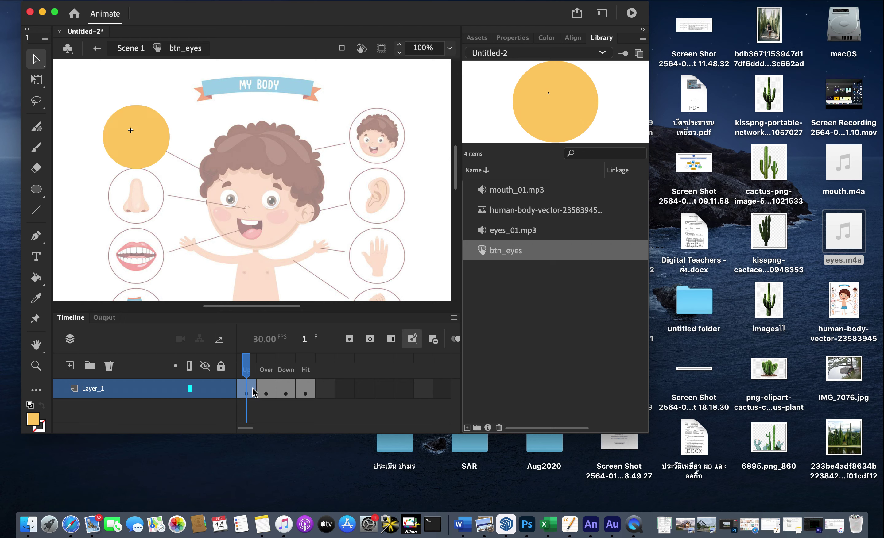
{"action": "left_click", "coordinate": [266, 392]}
{"action": "left_click", "coordinate": [286, 392]}
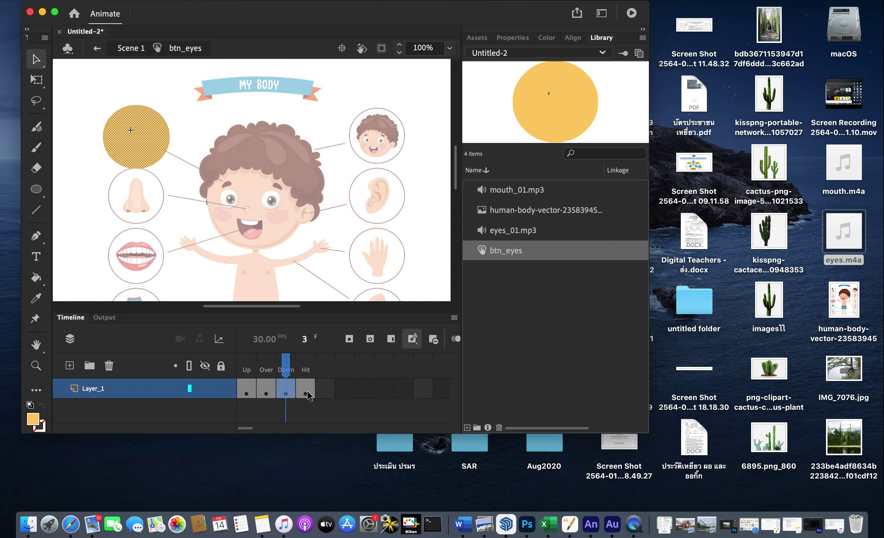
{"action": "left_click", "coordinate": [306, 392]}
{"action": "left_click", "coordinate": [269, 391]}
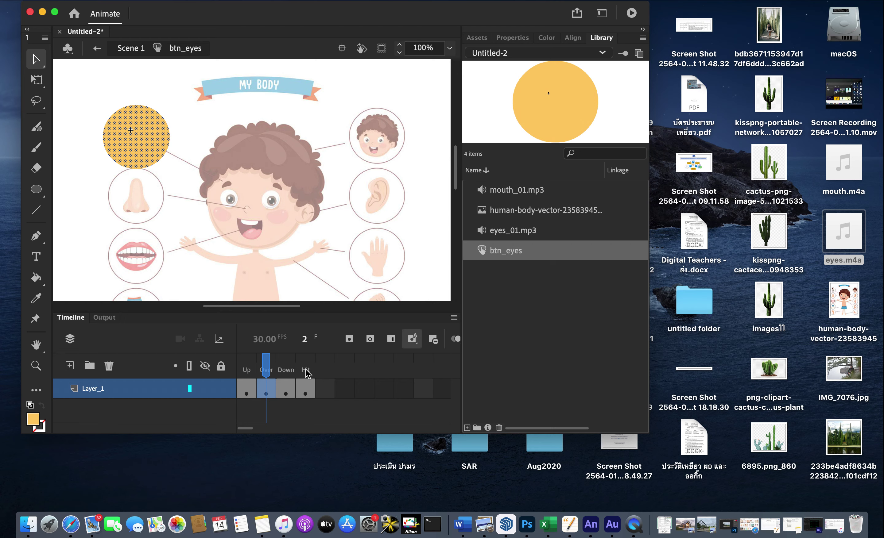
{"action": "left_click", "coordinate": [286, 393]}
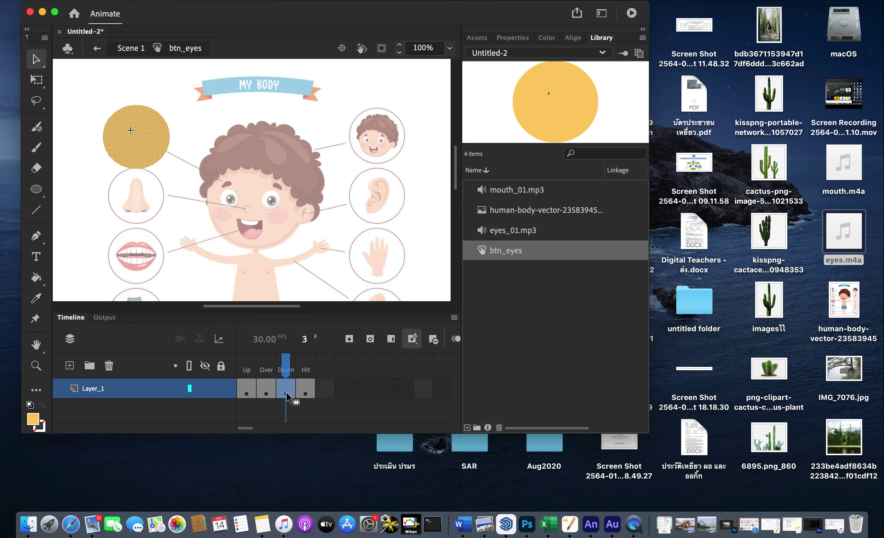
{"action": "left_click", "coordinate": [306, 395]}
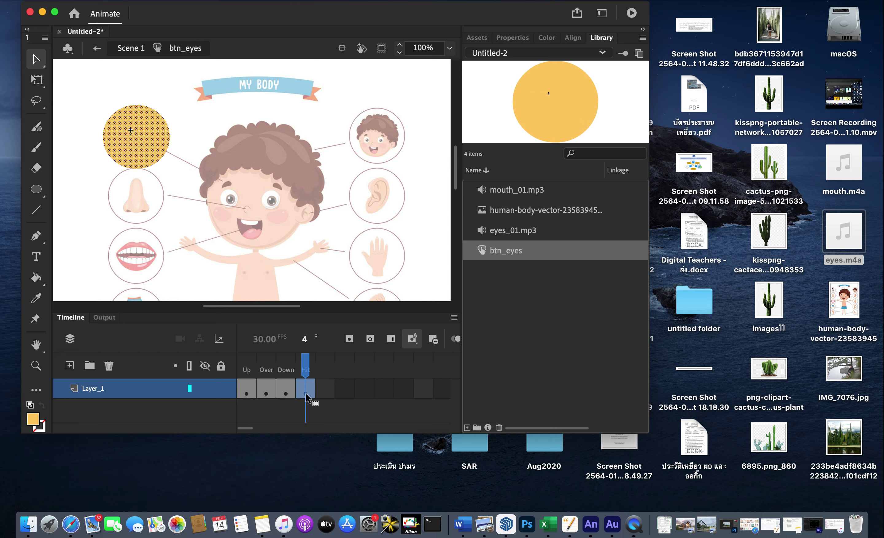
Step: Delete the oval from the Up frame of btn_eyes and check the Over, Down and Hit frames
{"action": "left_click", "coordinate": [250, 389]}
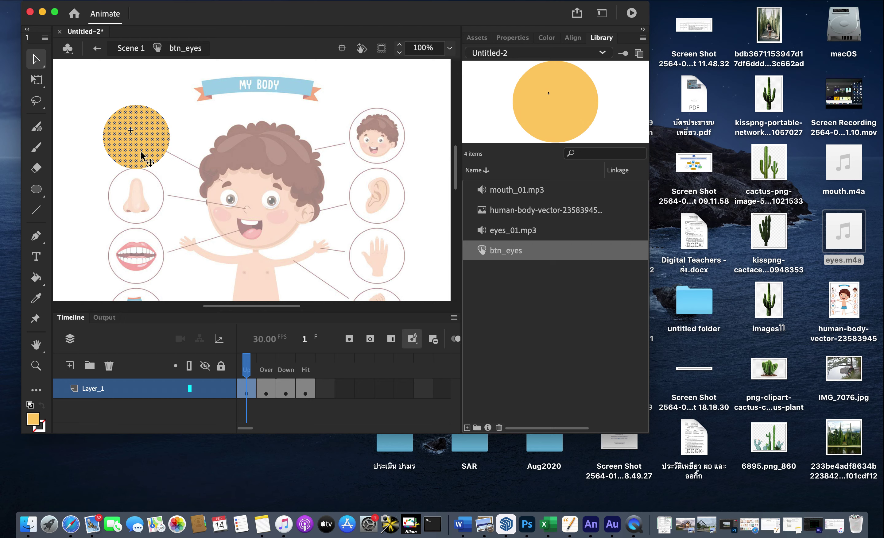
{"action": "key", "text": "Delete"}
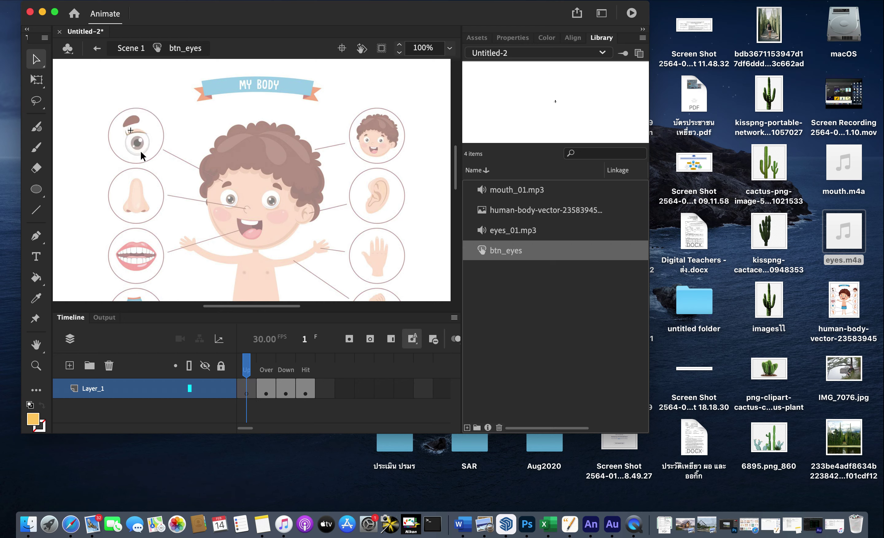
{"action": "left_click", "coordinate": [267, 391]}
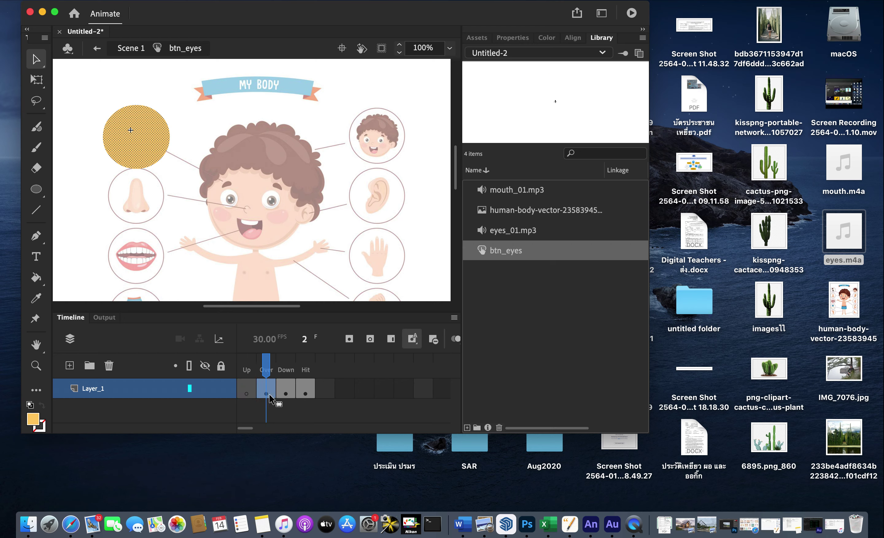
{"action": "left_click", "coordinate": [287, 393]}
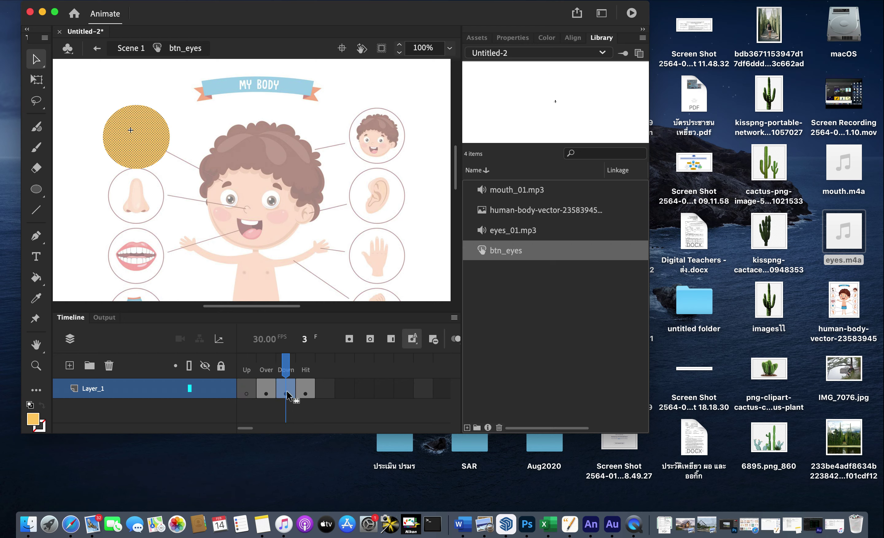
{"action": "left_click", "coordinate": [304, 394]}
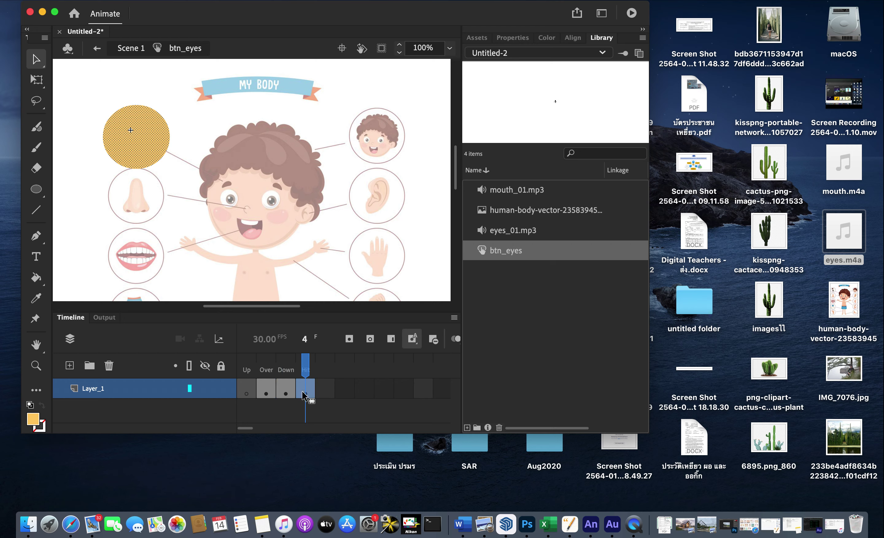
Step: Add a new layer above Layer_1 in btn_eyes and insert blank keyframes in its Over, Down and Hit frames
{"action": "left_click", "coordinate": [269, 395]}
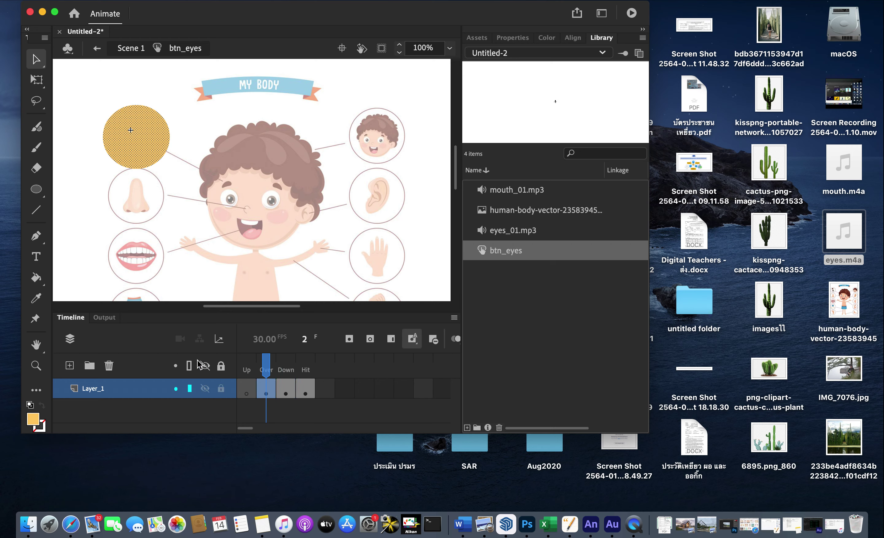
{"action": "left_click", "coordinate": [69, 365]}
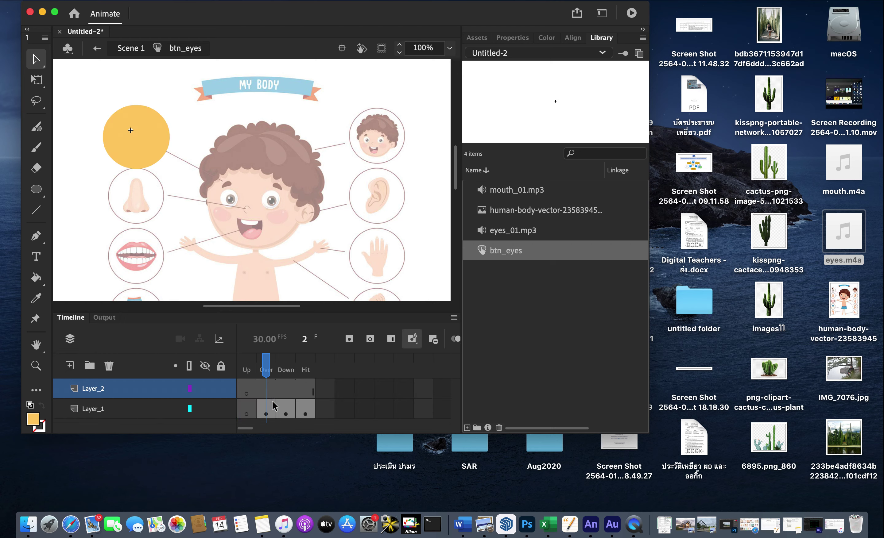
{"action": "left_click_drag", "start_coordinate": [243, 391], "coordinate": [270, 392]}
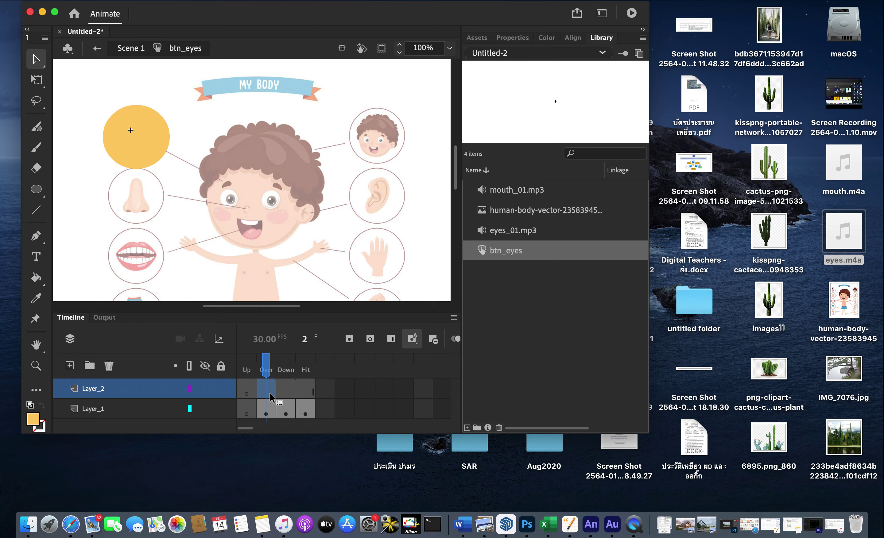
{"action": "right_click", "coordinate": [270, 396]}
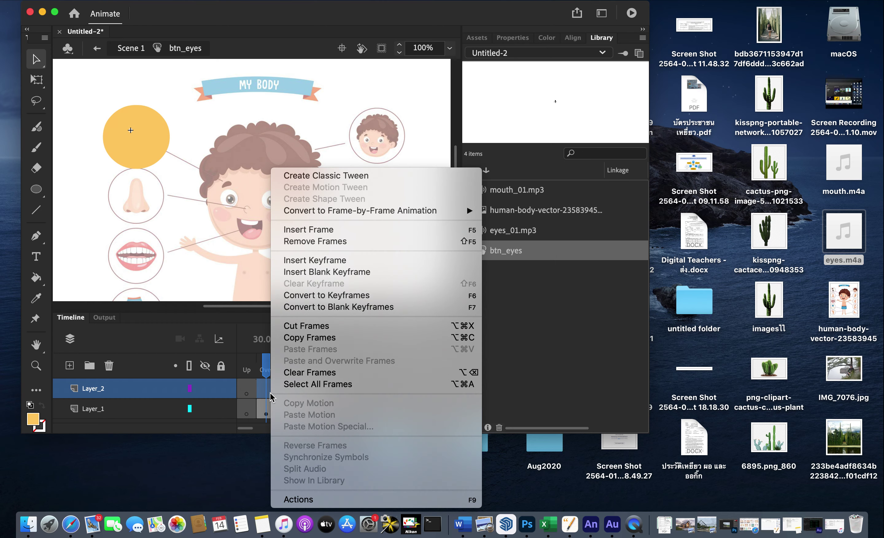
{"action": "left_click", "coordinate": [380, 272]}
{"action": "left_click", "coordinate": [285, 396]}
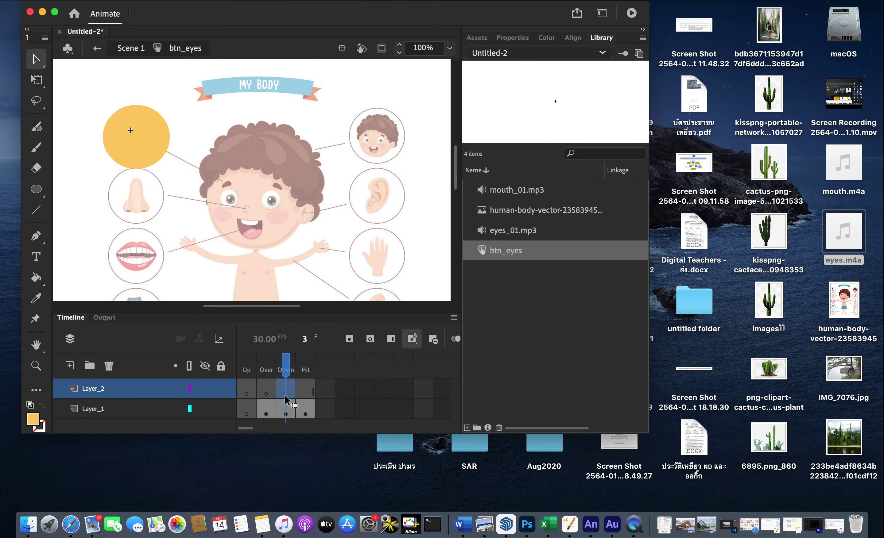
{"action": "right_click", "coordinate": [286, 399]}
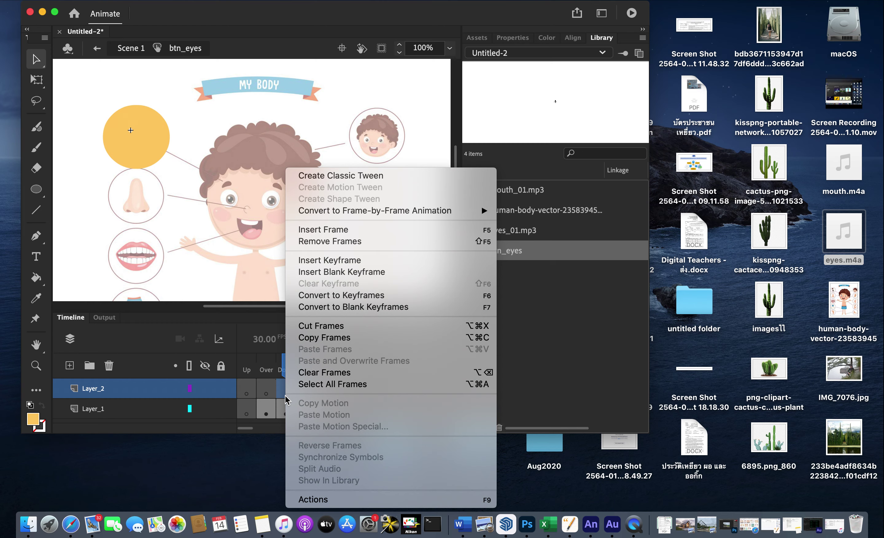
{"action": "left_click", "coordinate": [362, 273]}
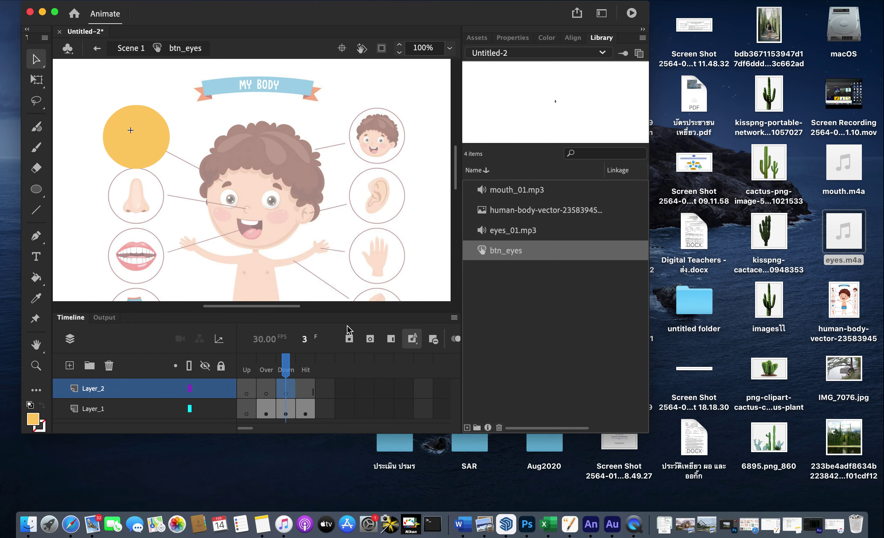
{"action": "left_click", "coordinate": [309, 395]}
{"action": "right_click", "coordinate": [310, 399]}
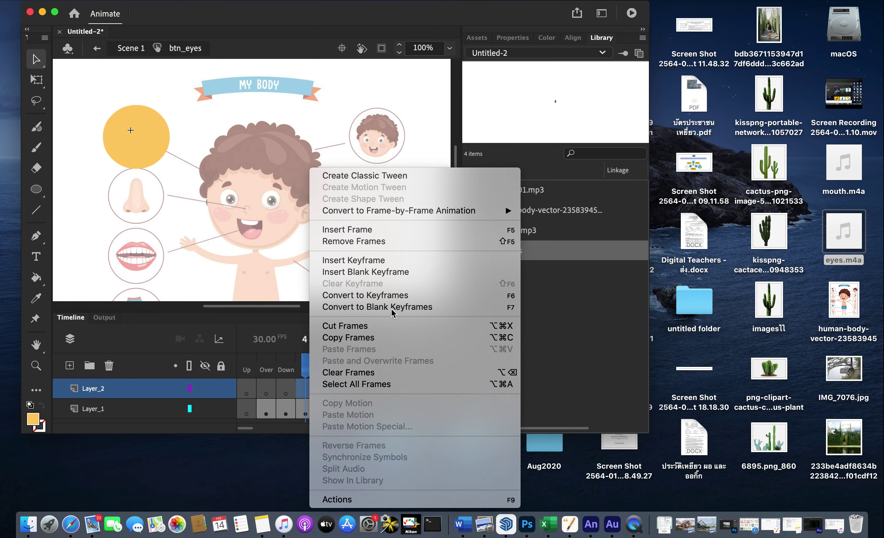
{"action": "left_click", "coordinate": [395, 277]}
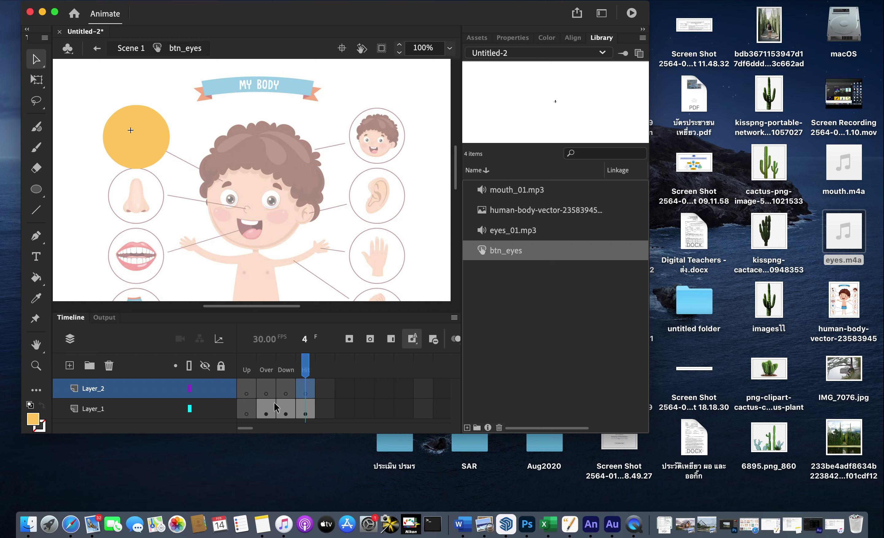
Step: Delete the oval from the Over frame of Layer_1 in btn_eyes
{"action": "left_click", "coordinate": [267, 410]}
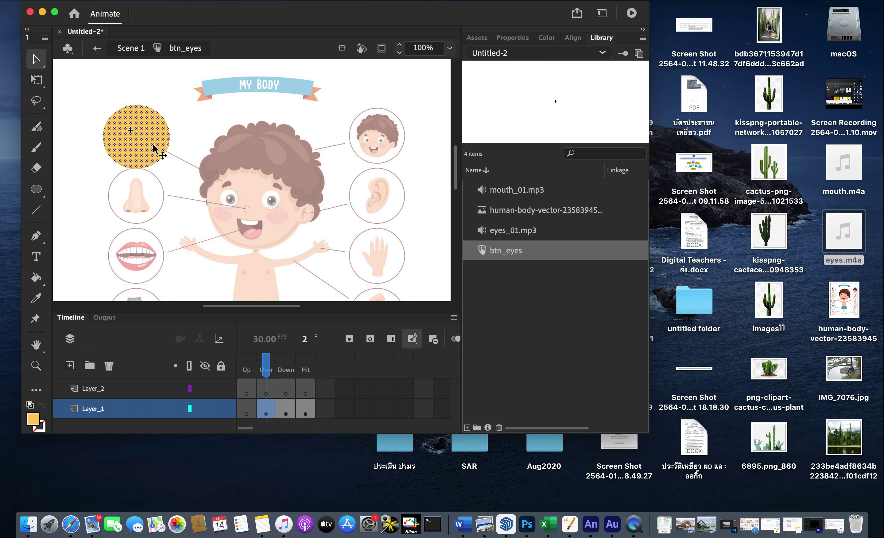
{"action": "key", "text": "Delete"}
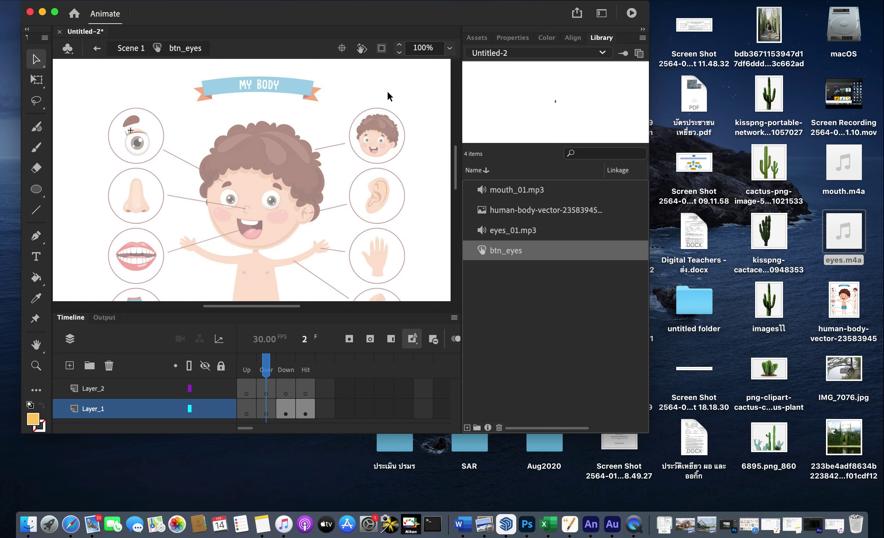
Step: Add the static text "eyes=ตา" above the eye picture in the Over frame of Layer_1
{"action": "left_click", "coordinate": [37, 258]}
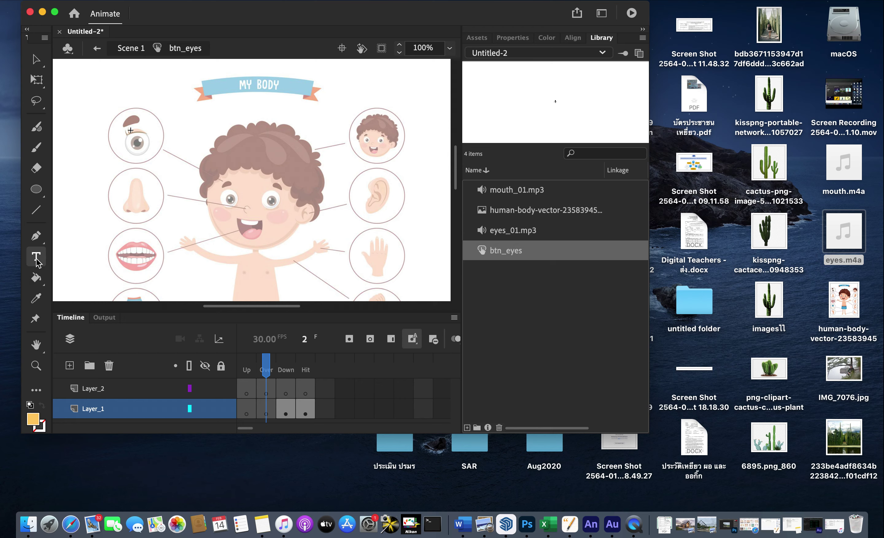
{"action": "left_click_drag", "start_coordinate": [83, 90], "coordinate": [204, 93]}
{"action": "type", "text": "eys"}
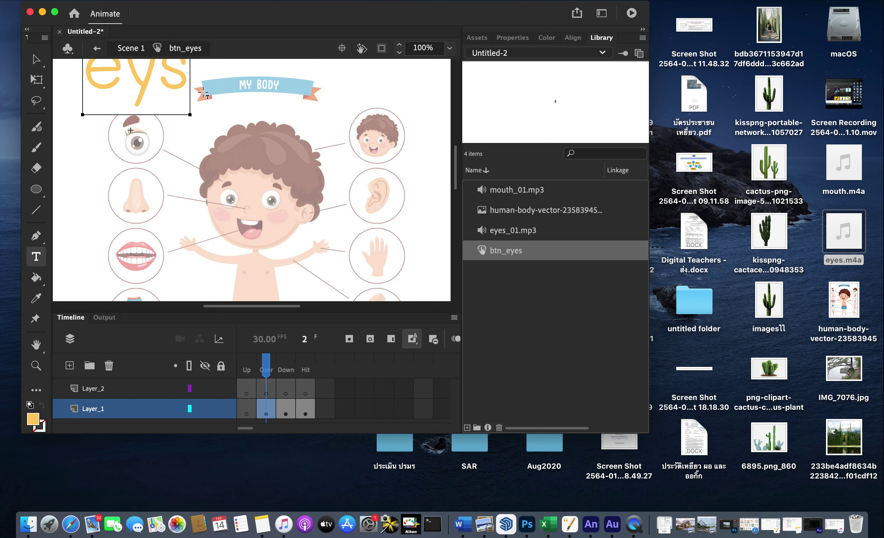
{"action": "key", "text": "BackSpace"}
{"action": "type", "text": "es"}
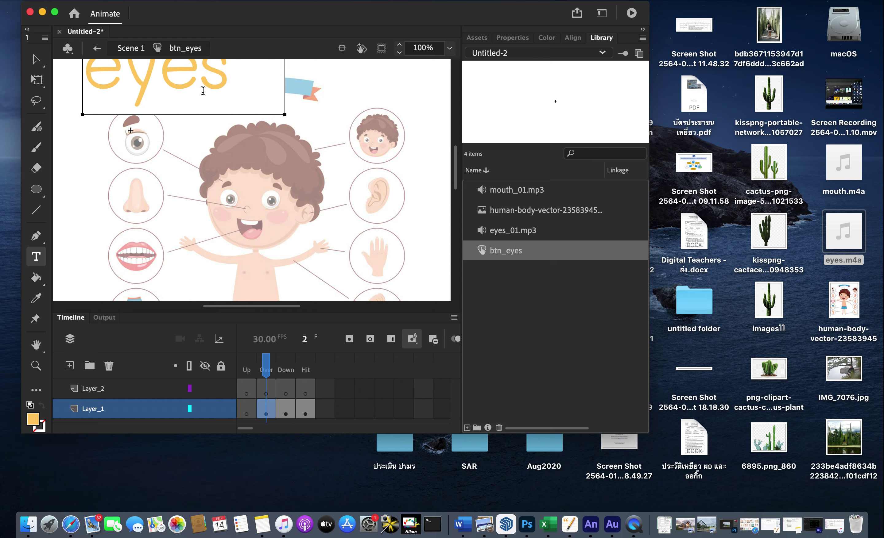
{"action": "key", "text": "super+equal"}
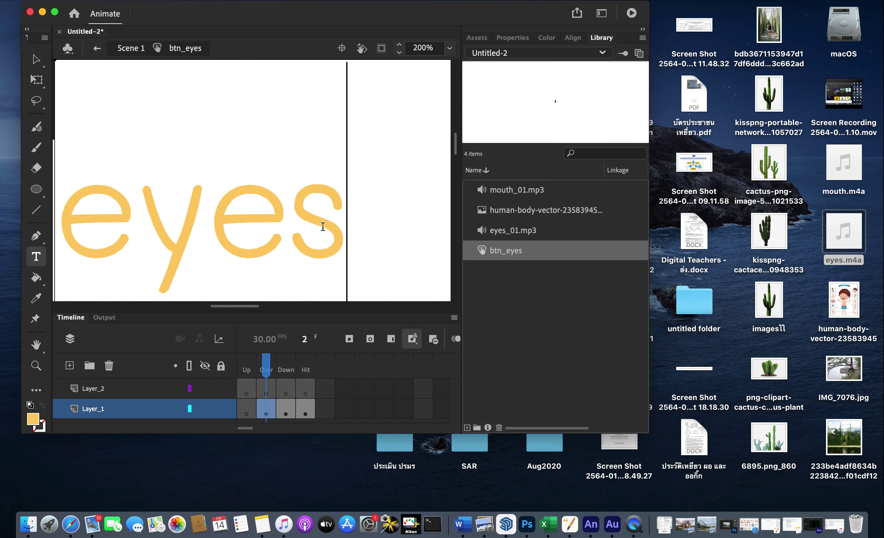
{"action": "type", "text": "=@"}
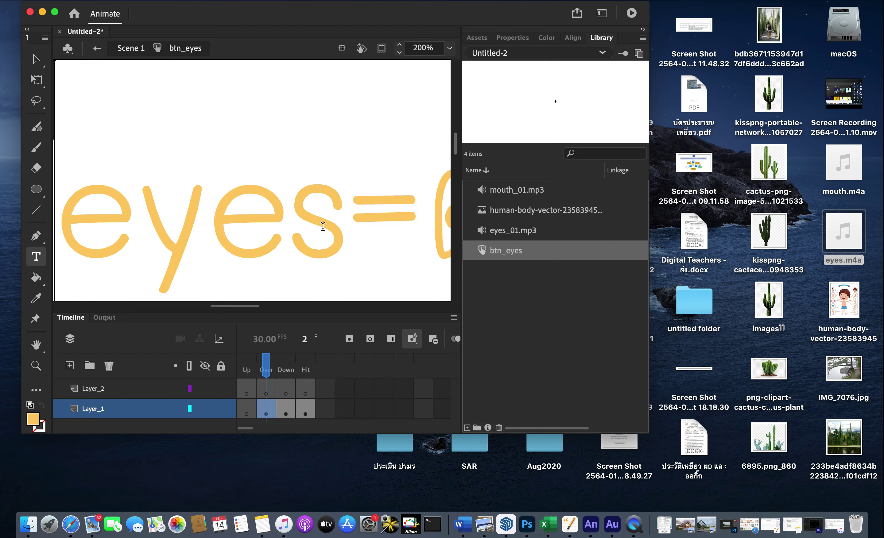
Step: Set the font size of the whole "eyes=ตา" text to 62 pt
{"action": "key", "text": "super+minus"}
{"action": "key", "text": "super+minus"}
{"action": "key", "text": "super+minus"}
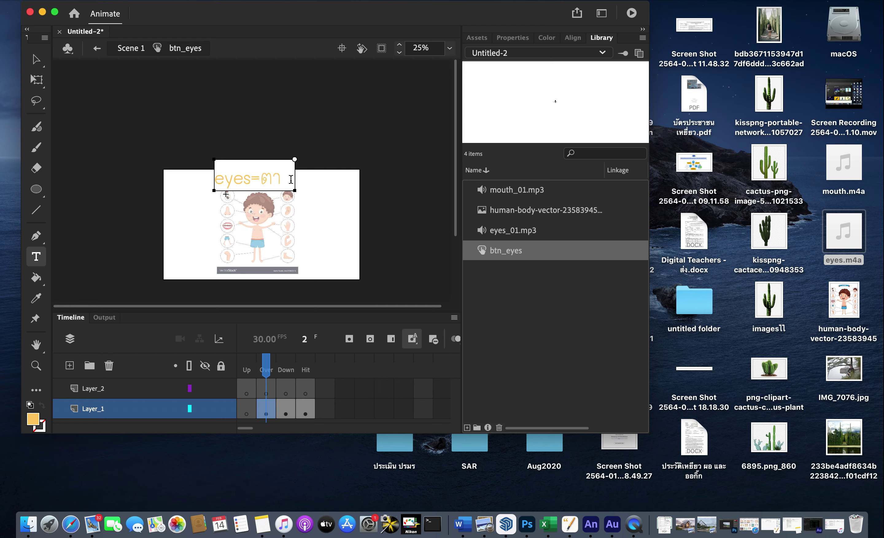
{"action": "left_click_drag", "start_coordinate": [285, 179], "coordinate": [211, 181]}
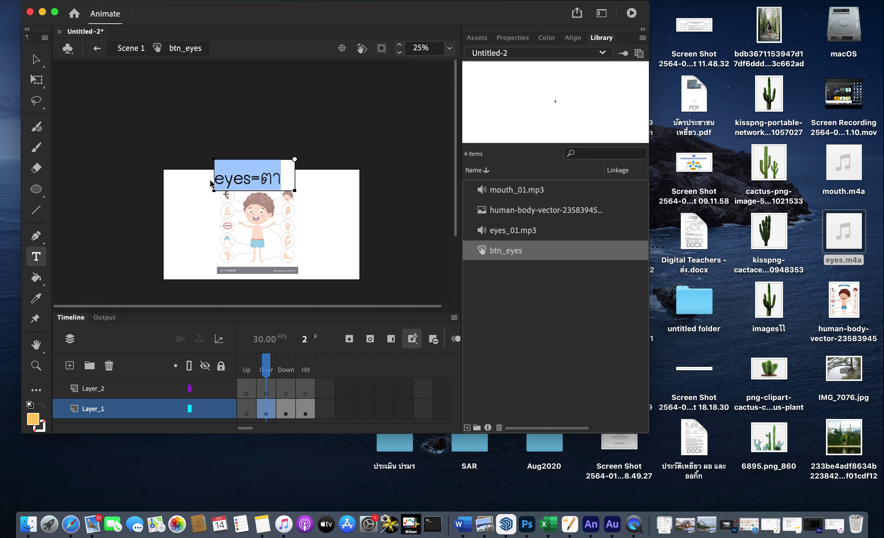
{"action": "left_click", "coordinate": [511, 38]}
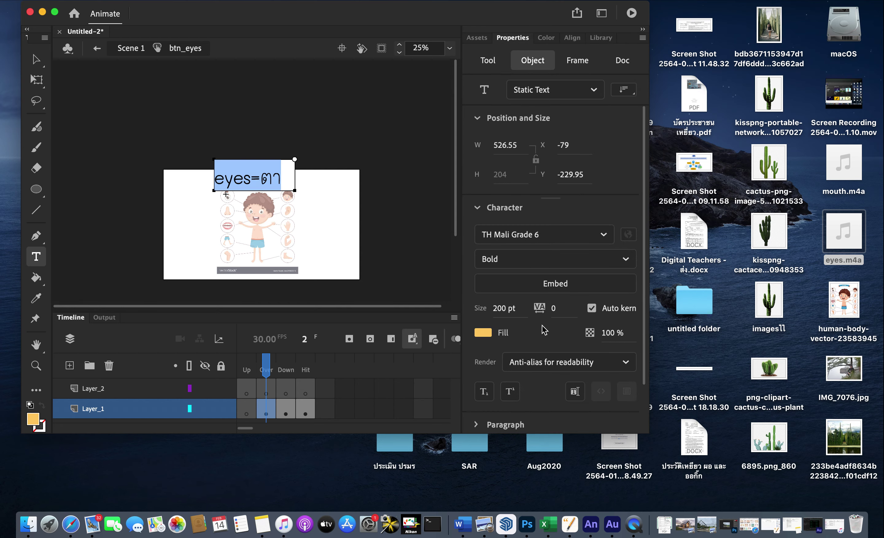
{"action": "left_click_drag", "start_coordinate": [506, 309], "coordinate": [480, 308]}
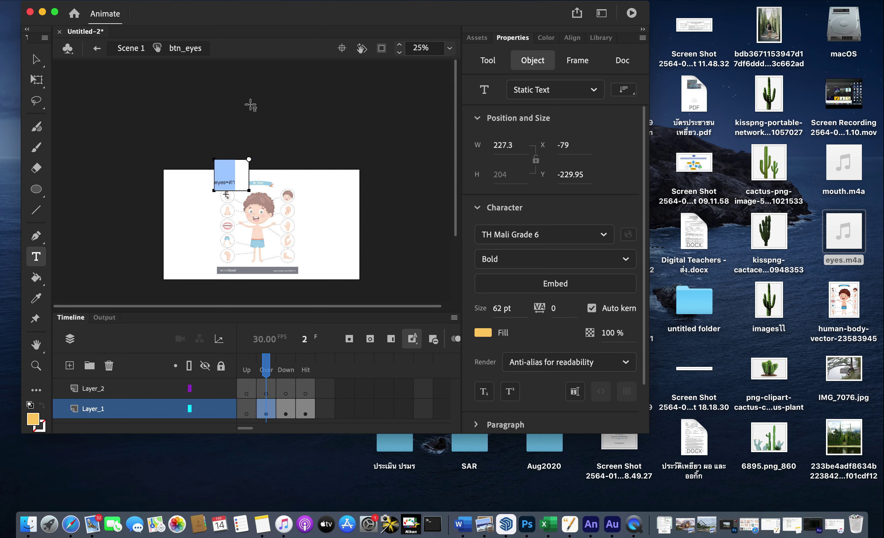
Step: Move the "eyes=ตา" text to just left of the eye circle, at about X -182, Y -147
{"action": "left_click", "coordinate": [35, 57]}
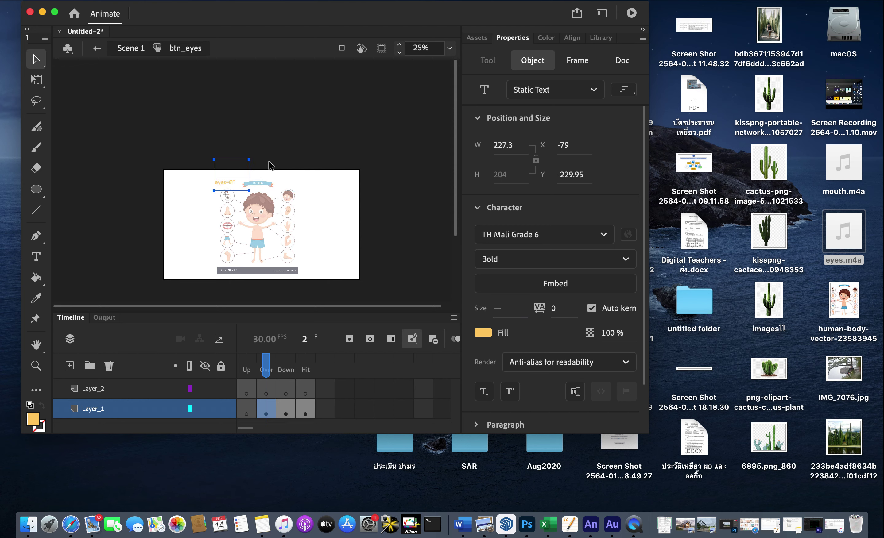
{"action": "left_click", "coordinate": [328, 166]}
{"action": "left_click_drag", "start_coordinate": [227, 185], "coordinate": [210, 202]}
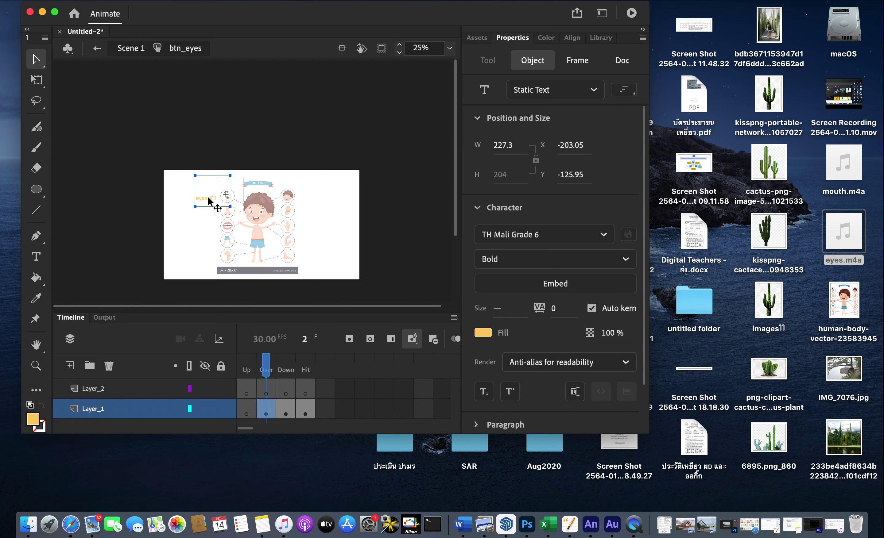
{"action": "left_click", "coordinate": [299, 146]}
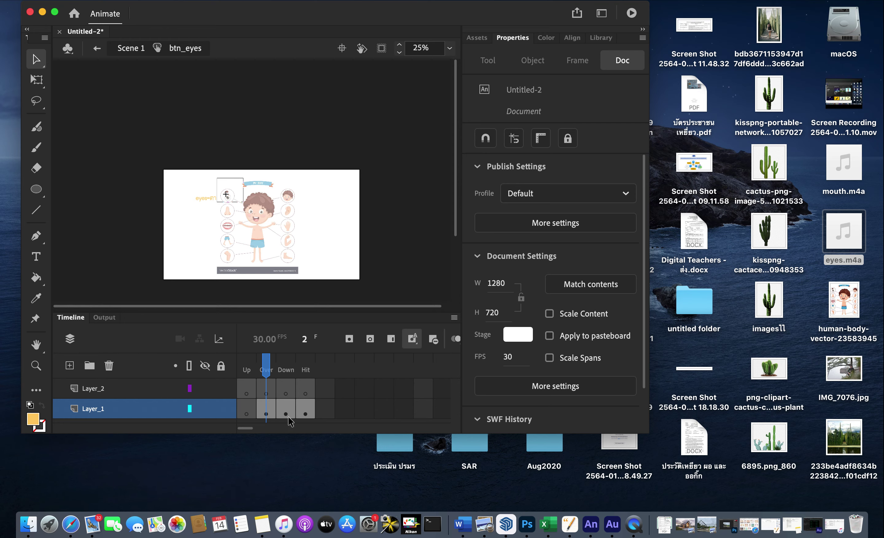
{"action": "key", "text": "super+1"}
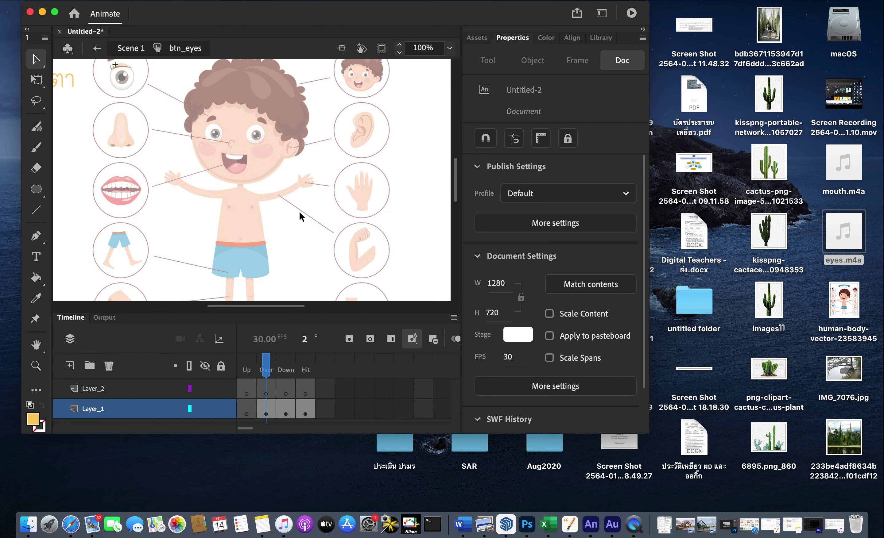
{"action": "scroll", "coordinate": [300, 217], "scroll_direction": "up", "scroll_amount": 5}
{"action": "scroll", "coordinate": [300, 216], "scroll_direction": "left", "scroll_amount": 6}
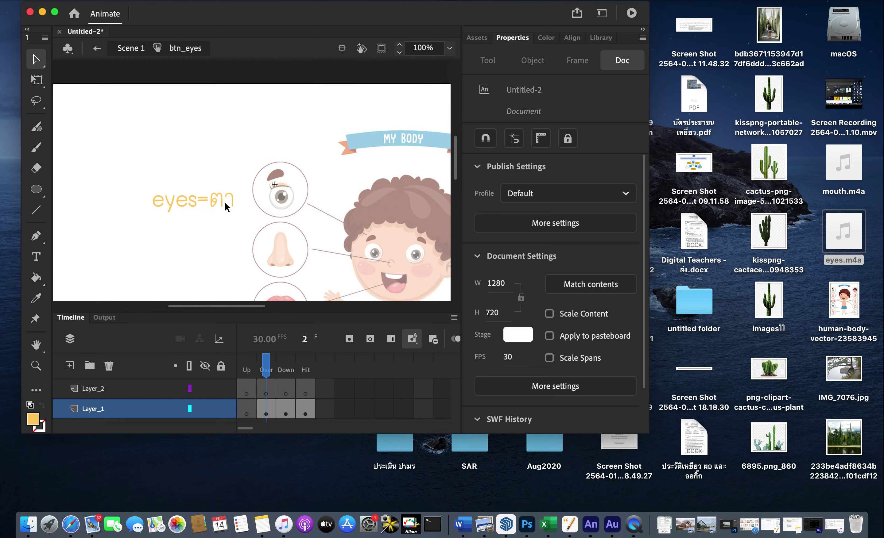
{"action": "left_click", "coordinate": [234, 189]}
{"action": "left_click_drag", "start_coordinate": [222, 197], "coordinate": [232, 187]}
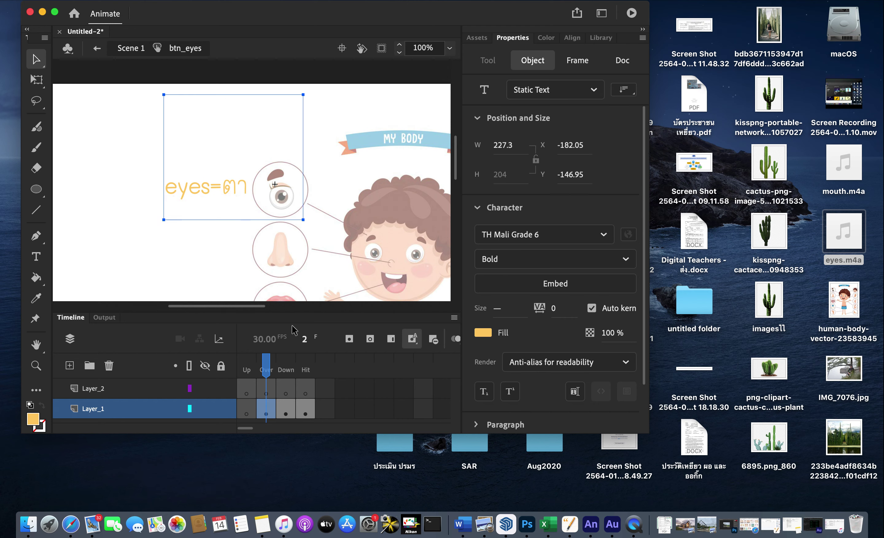
Step: Delete the oval from the Down frame of Layer_1 in btn_eyes and check the oval in the Hit frame
{"action": "left_click", "coordinate": [291, 413]}
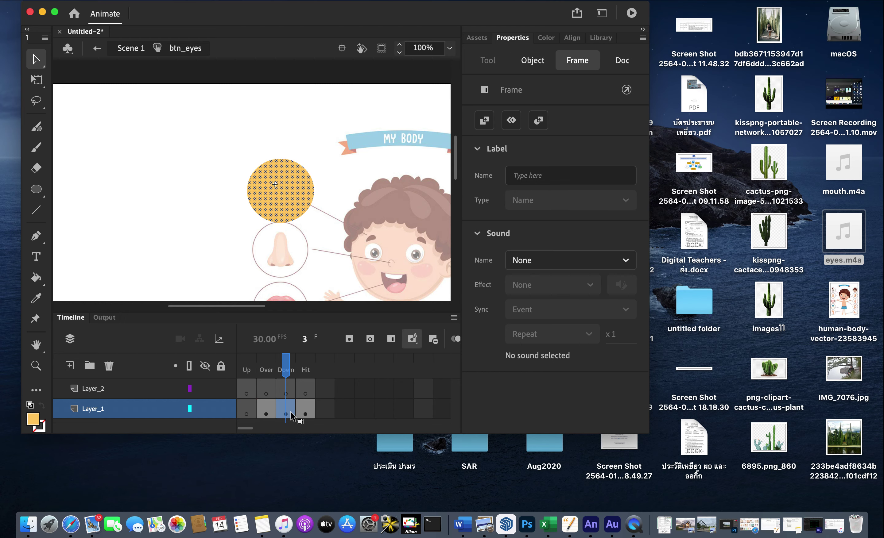
{"action": "left_click", "coordinate": [288, 200]}
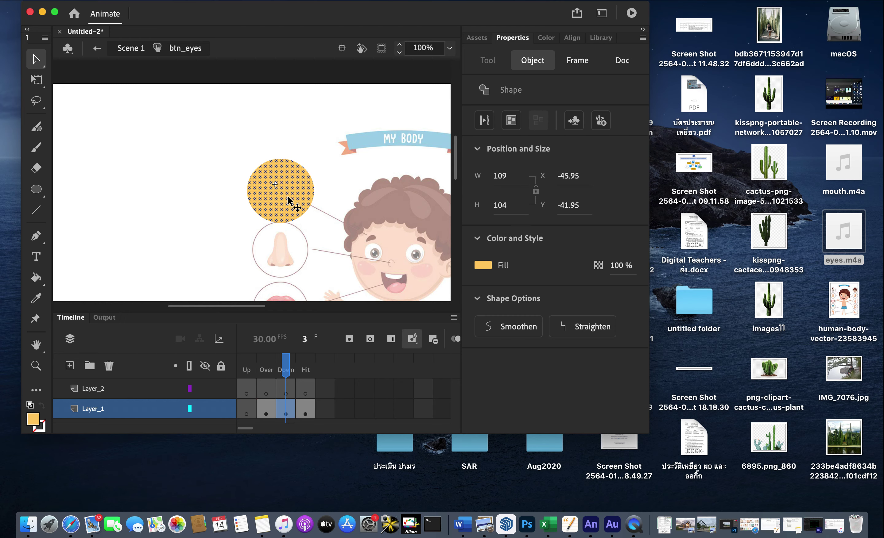
{"action": "key", "text": "Delete"}
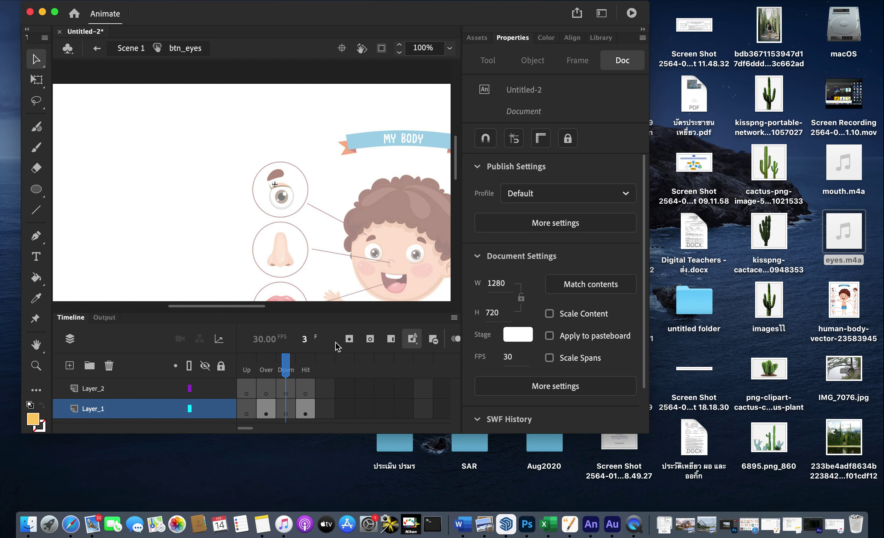
{"action": "left_click", "coordinate": [305, 413]}
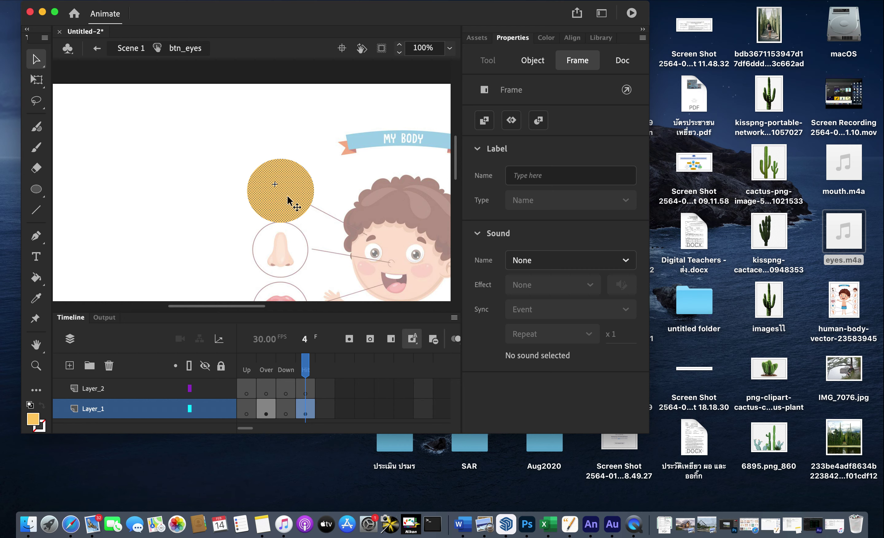
Step: Add the eyes_01.mp3 sound from the library to the Down frame of Layer_1 in btn_eyes
{"action": "left_click", "coordinate": [285, 414]}
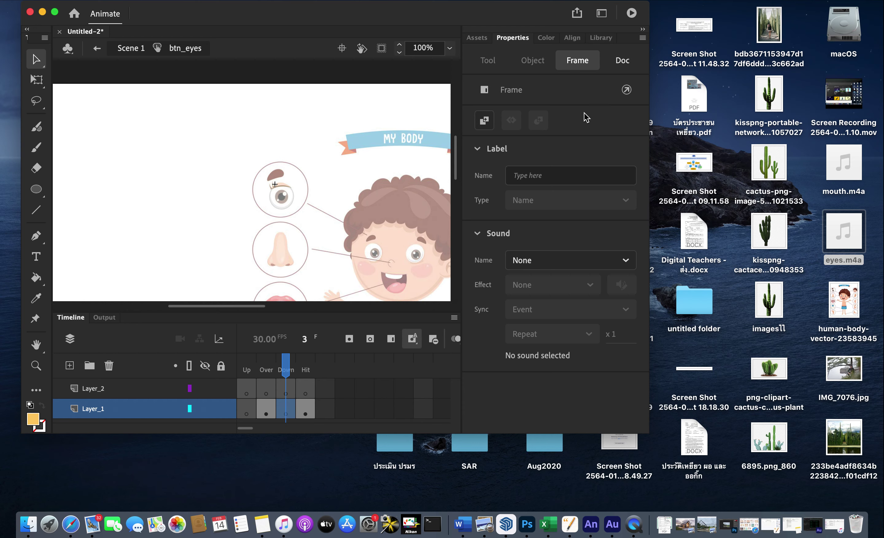
{"action": "left_click", "coordinate": [601, 37]}
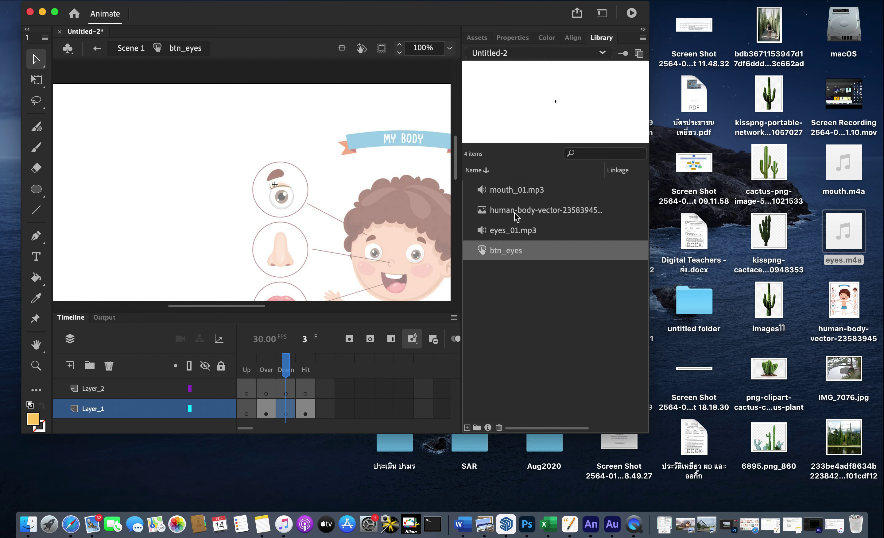
{"action": "left_click", "coordinate": [520, 237]}
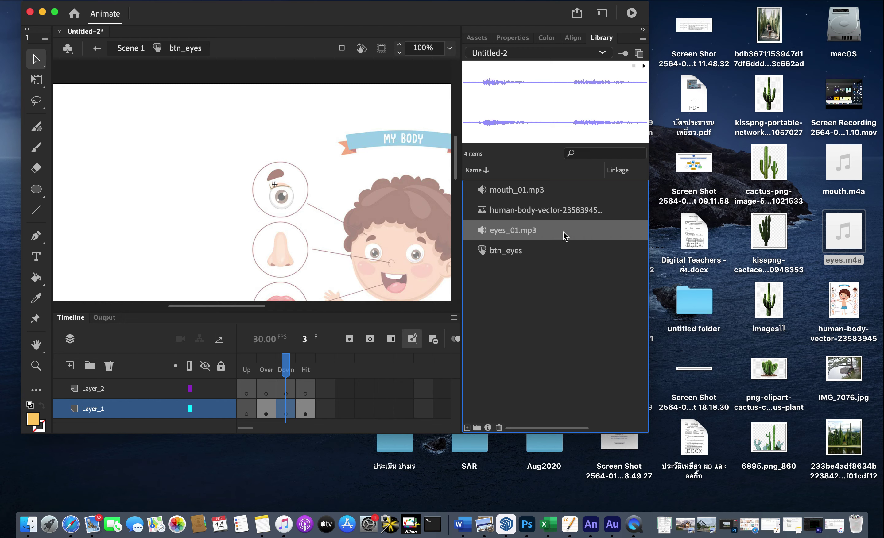
{"action": "left_click_drag", "start_coordinate": [564, 234], "coordinate": [275, 191]}
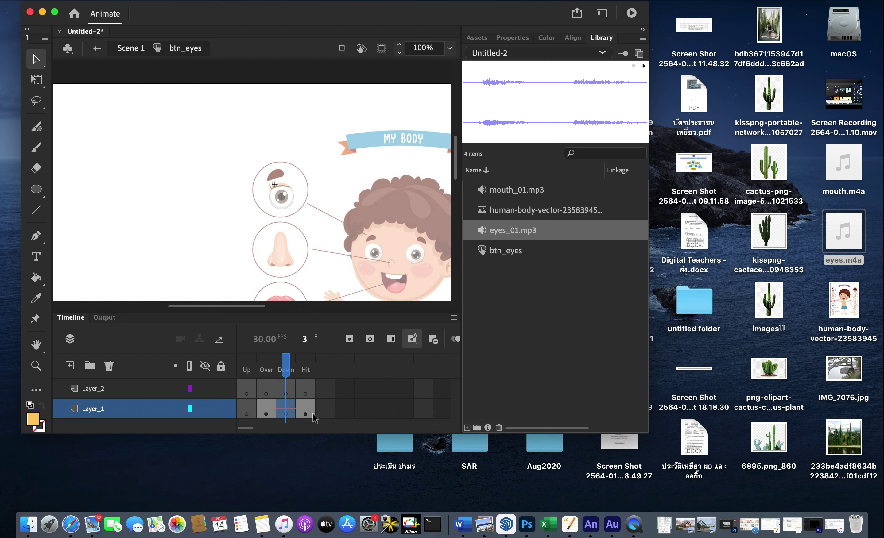
Step: Return to Scene 1, test the movie and try the eye button's text and sound
{"action": "left_click", "coordinate": [122, 51]}
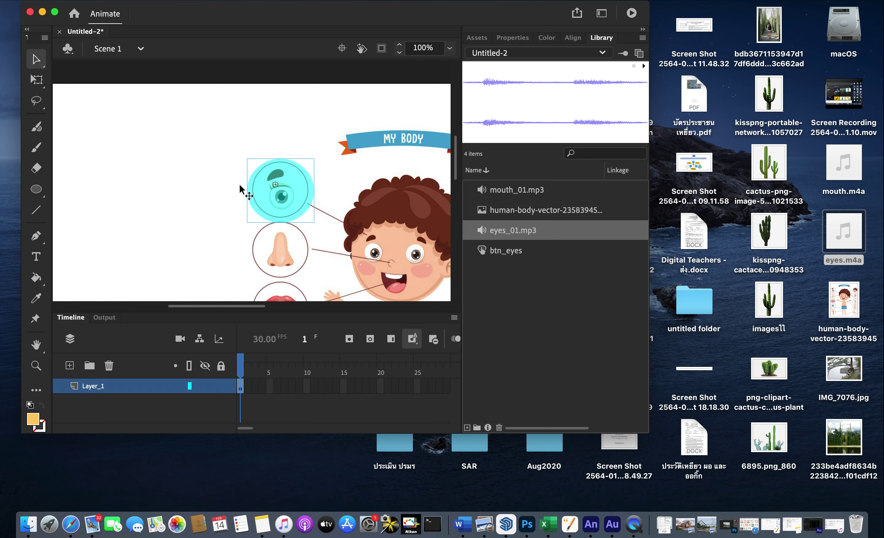
{"action": "left_click", "coordinate": [208, 187]}
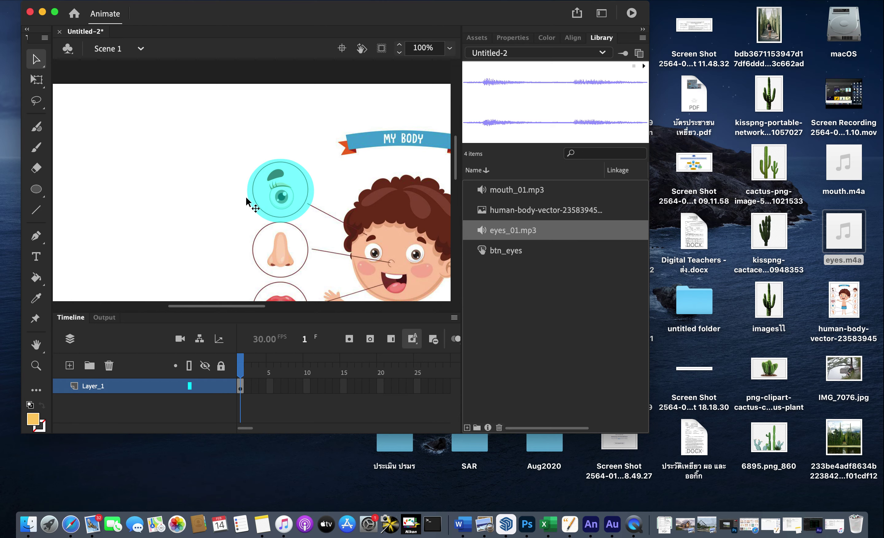
{"action": "key", "text": "super+Return"}
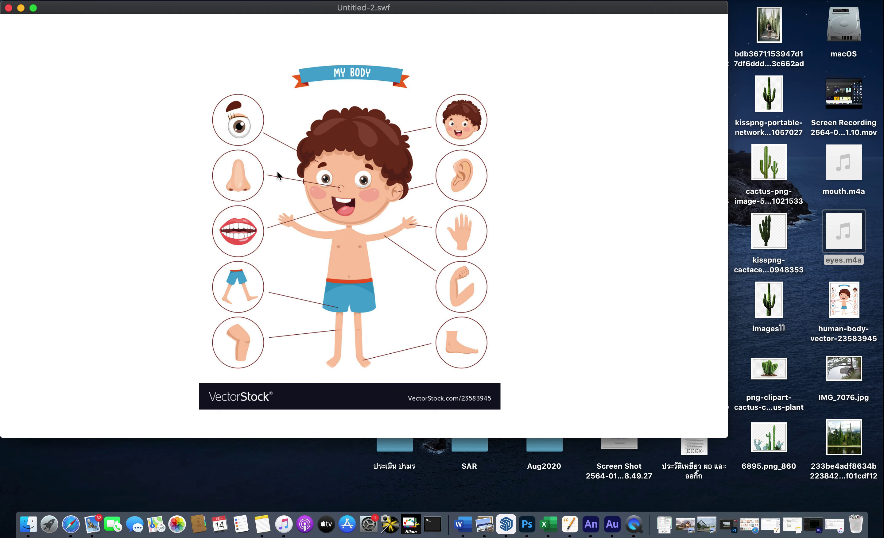
{"action": "left_click", "coordinate": [242, 128]}
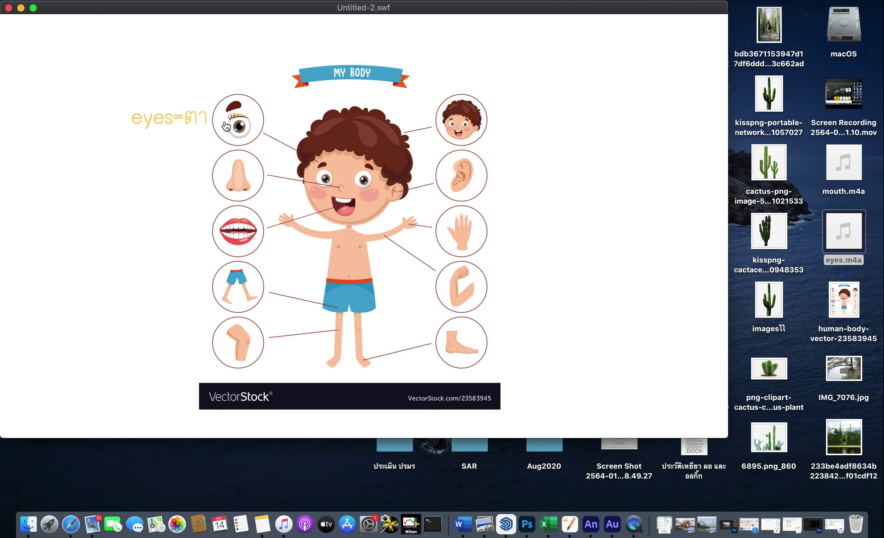
{"action": "left_click", "coordinate": [241, 133]}
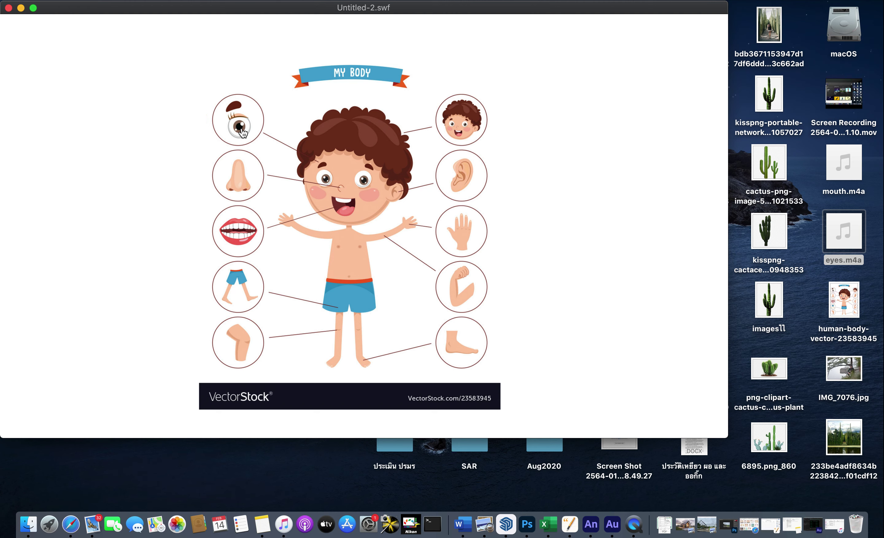